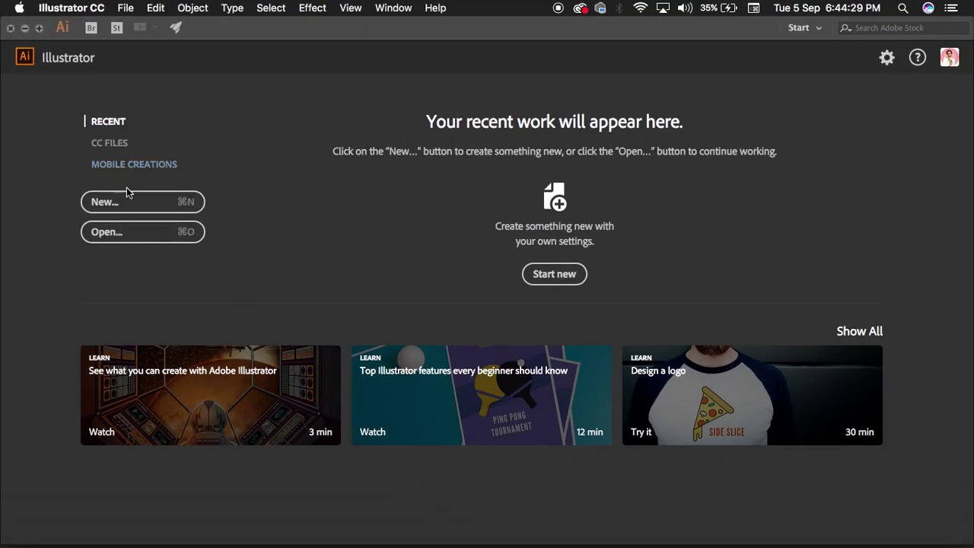
Create a new blank 8.5 × 11 inch landscape document in Illustrator
left_click(130, 202)
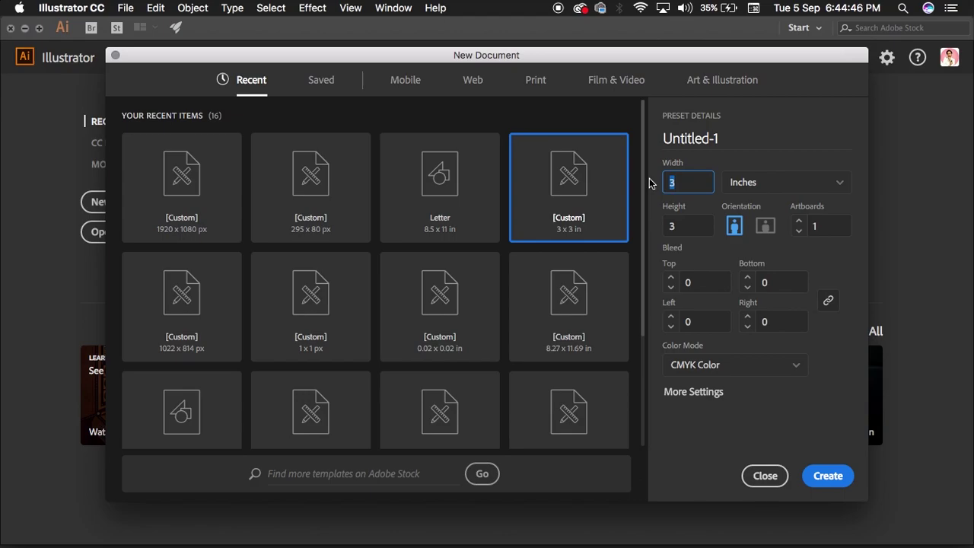
key("Tab")
type("11")
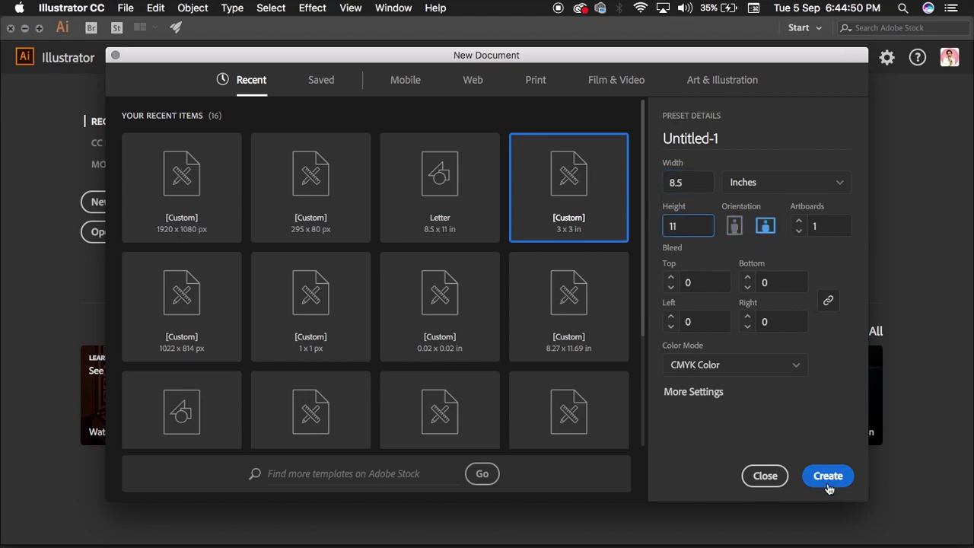
left_click(826, 477)
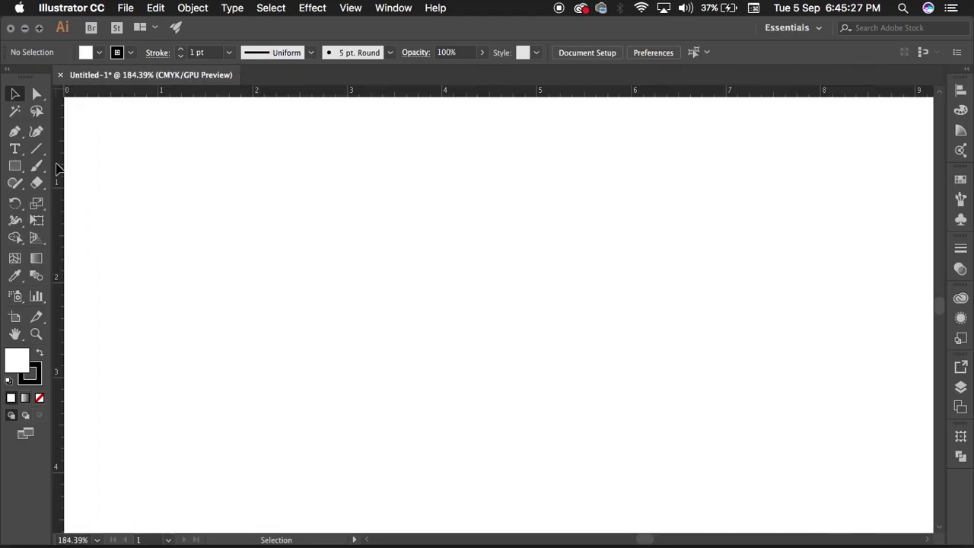
Paintbrush a spiral sun with rays, two wavy lines and a candle
left_click(37, 166)
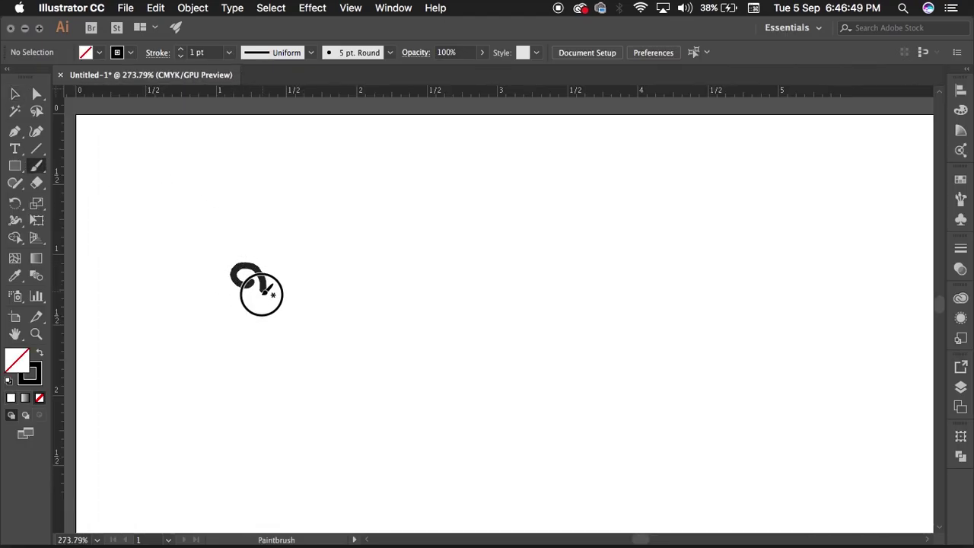
left_click_drag(261, 289, 265, 244)
left_click_drag(233, 202, 231, 227)
left_click_drag(272, 272, 309, 266)
left_click_drag(245, 334, 250, 370)
mouse_move(157, 284)
left_mouse_down()
mouse_move(200, 285)
mouse_move(196, 333)
left_mouse_up()
left_click_drag(290, 226, 274, 240)
left_click_drag(183, 219, 205, 243)
left_click_drag(391, 281, 624, 214)
left_click_drag(423, 283, 607, 266)
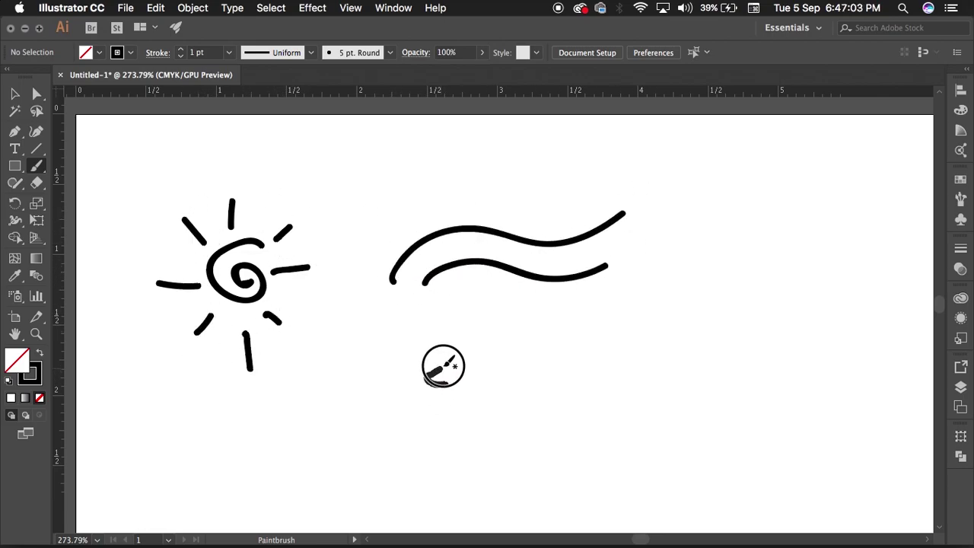
mouse_move(446, 362)
left_mouse_down()
mouse_move(446, 327)
mouse_move(415, 402)
mouse_move(449, 518)
mouse_move(436, 404)
mouse_move(482, 370)
left_mouse_up()
Stretch the candle drawing taller
scroll(424, 276, "down", 4)
scroll(424, 276, "right", 2)
left_click(16, 94)
left_click(380, 327)
left_click_drag(378, 395, 374, 496)
left_click(476, 361)
Paint a sparkle stroke and four teardrop splash shapes
key("b")
scroll(476, 361, "up", 3)
left_click_drag(494, 243, 494, 262)
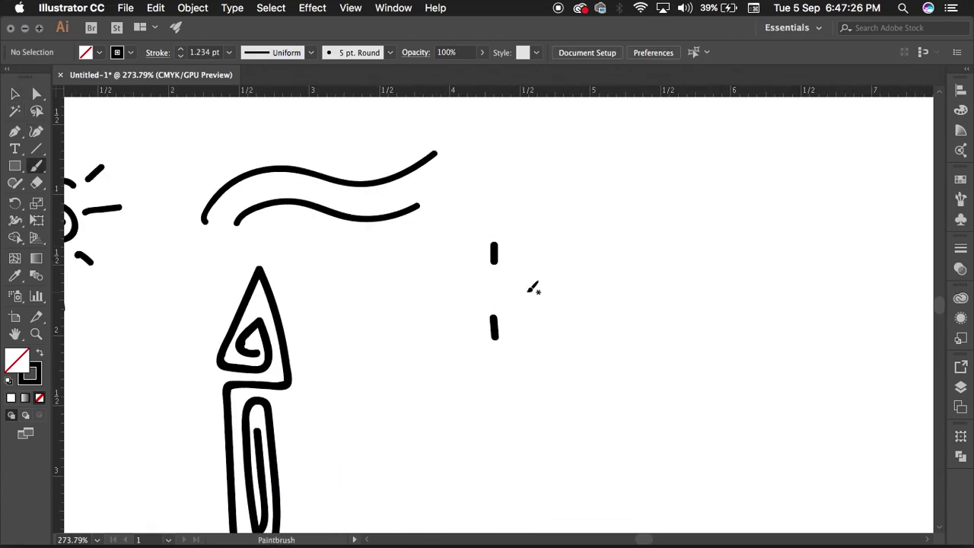
scroll(460, 327, "up", 2)
scroll(460, 327, "right", 4)
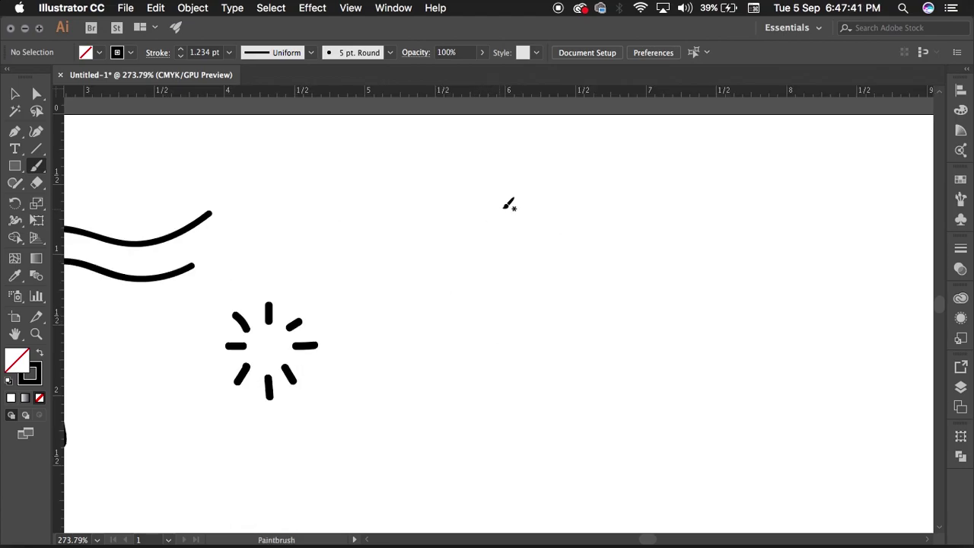
mouse_move(507, 204)
left_mouse_down()
mouse_move(385, 267)
mouse_move(519, 211)
left_mouse_up()
mouse_move(562, 265)
left_mouse_down()
mouse_move(523, 274)
mouse_move(495, 365)
mouse_move(562, 259)
left_mouse_up()
mouse_move(624, 210)
left_mouse_down()
mouse_move(707, 218)
mouse_move(695, 263)
mouse_move(618, 210)
left_mouse_up()
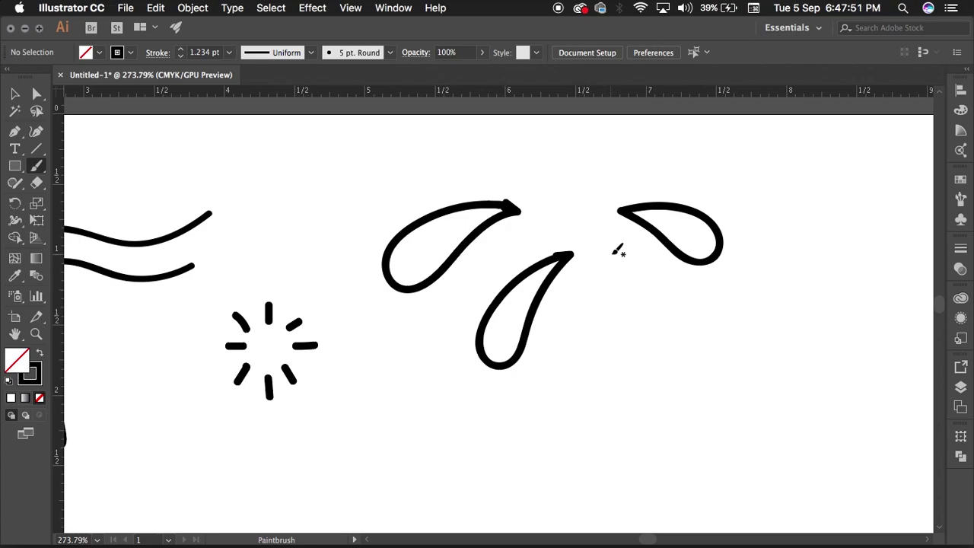
mouse_move(615, 250)
left_mouse_down()
mouse_move(657, 298)
mouse_move(619, 284)
mouse_move(600, 252)
left_mouse_up()
left_click_drag(496, 166, 535, 178)
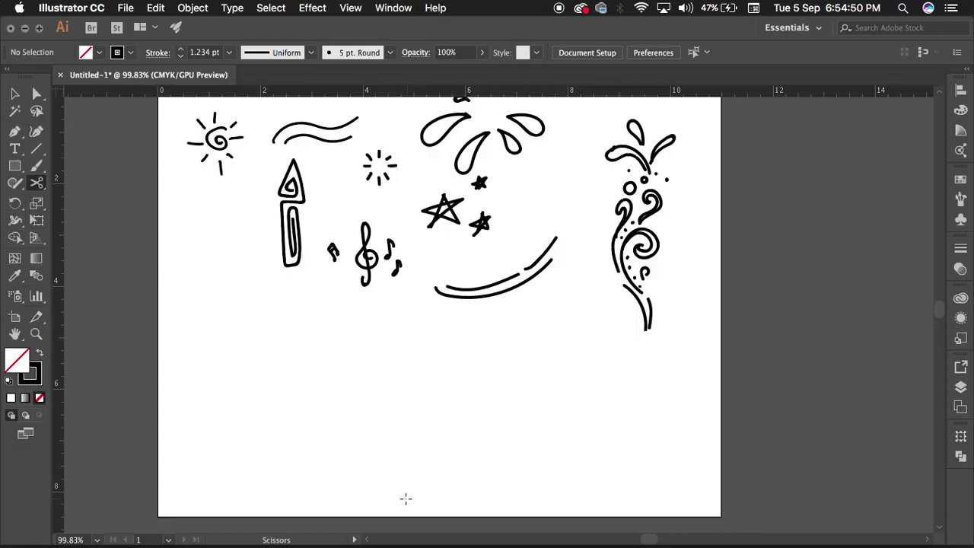
Trim the artboard's bottom edge up to fit the doodles
key("v")
key("shift+o")
left_click_drag(441, 517, 428, 352)
scroll(407, 297, "up", 3)
left_click_drag(446, 438, 446, 428)
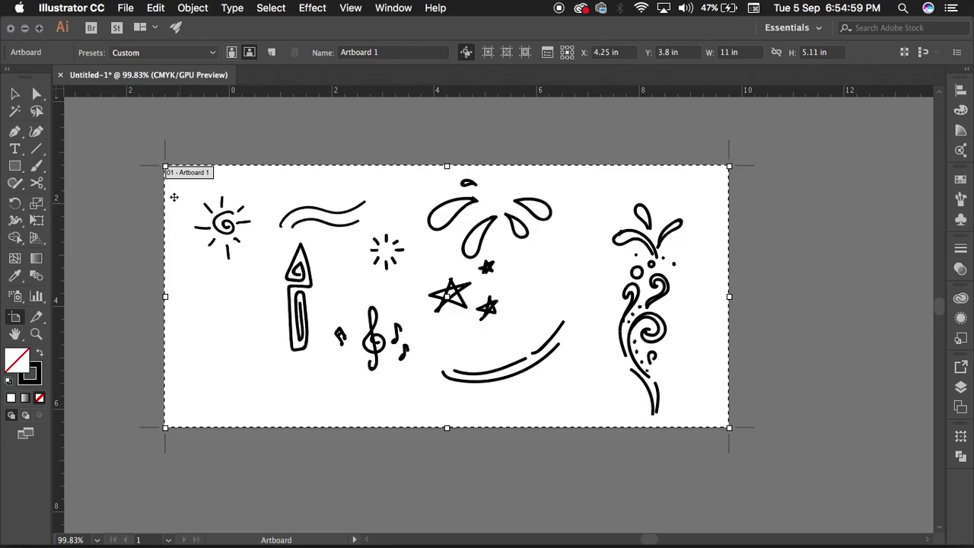
Save the drawing as Untitled-1.ai on the Desktop
left_click(126, 8)
left_click(153, 127)
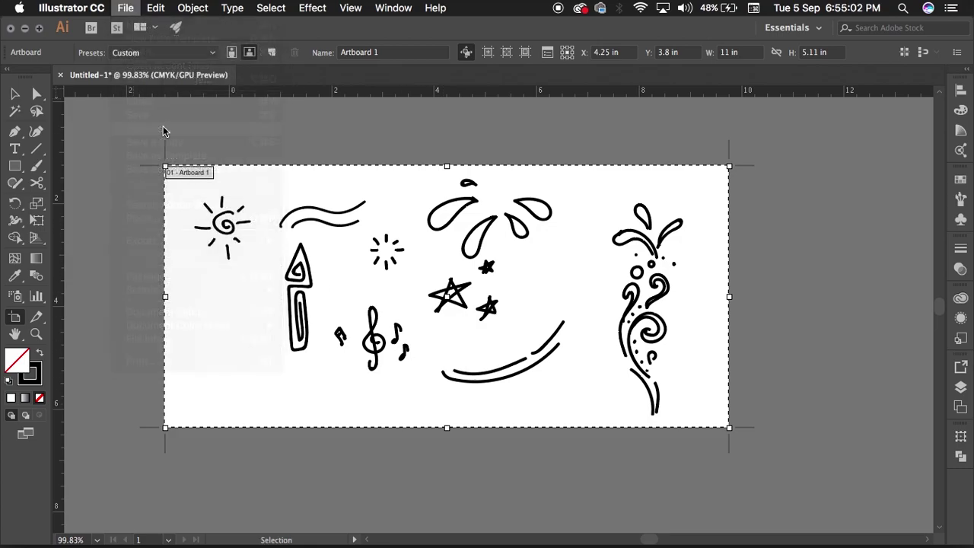
left_click(615, 269)
Open Untitled-1.ai from the Desktop in Photoshop with RGB Color import mode
left_click(635, 522)
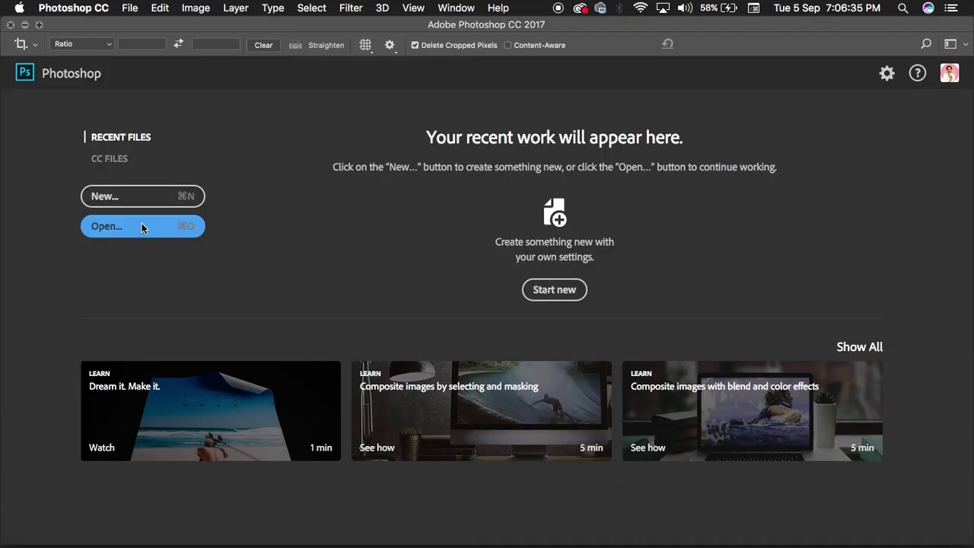
left_click(143, 227)
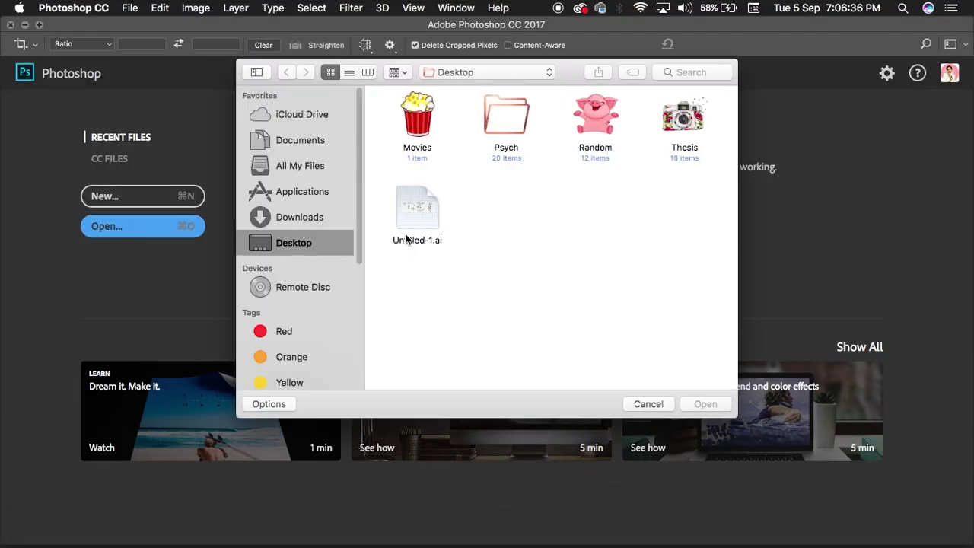
left_click(411, 221)
left_click(723, 408)
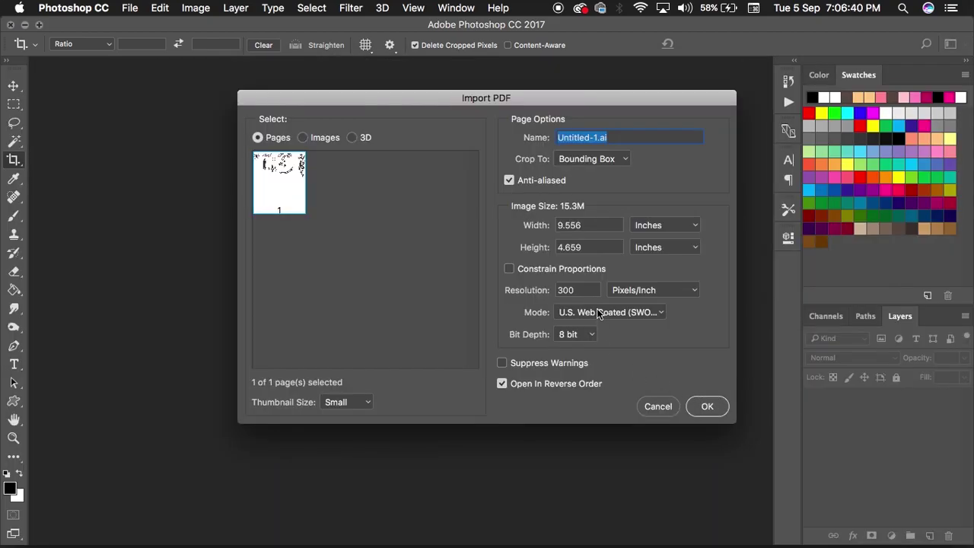
left_click(598, 313)
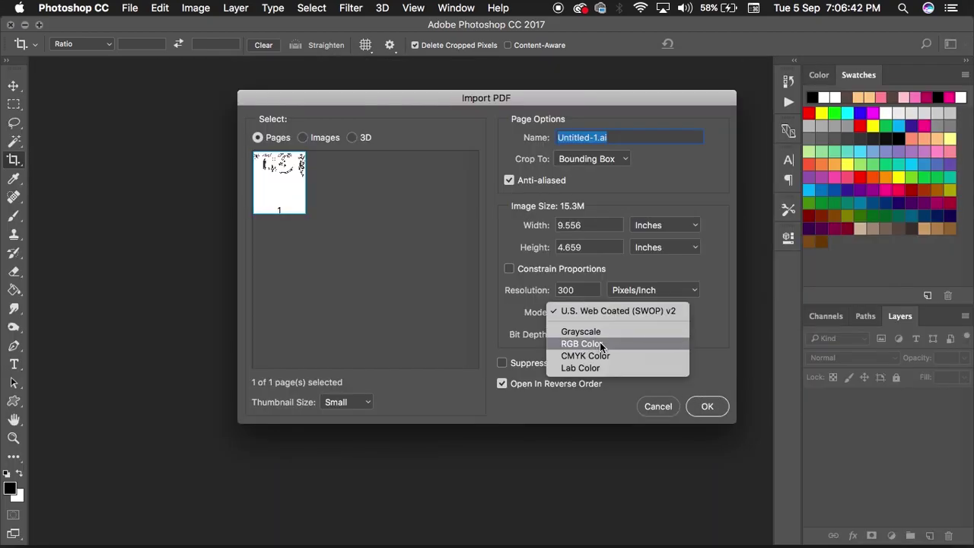
left_click(600, 344)
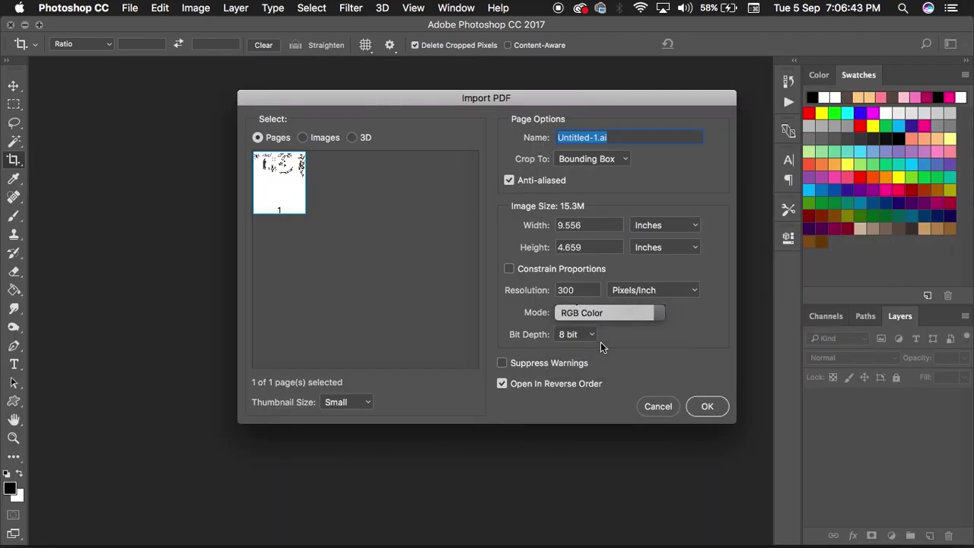
Finish the import and invert the black doodles to white
left_click(707, 408)
key("m")
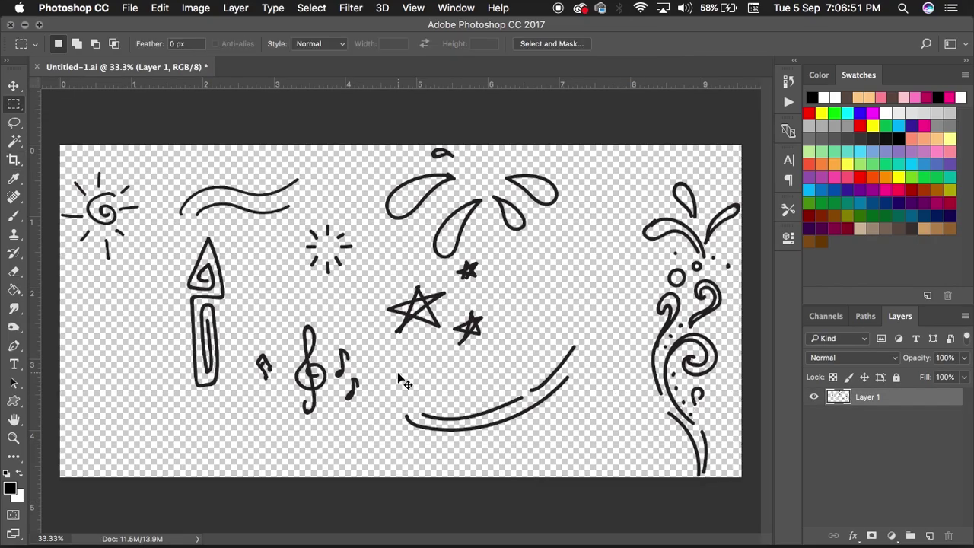
key("super+i")
Add a new Layer 2 and fill it solid black with the Paint Bucket
key("super+shift+n")
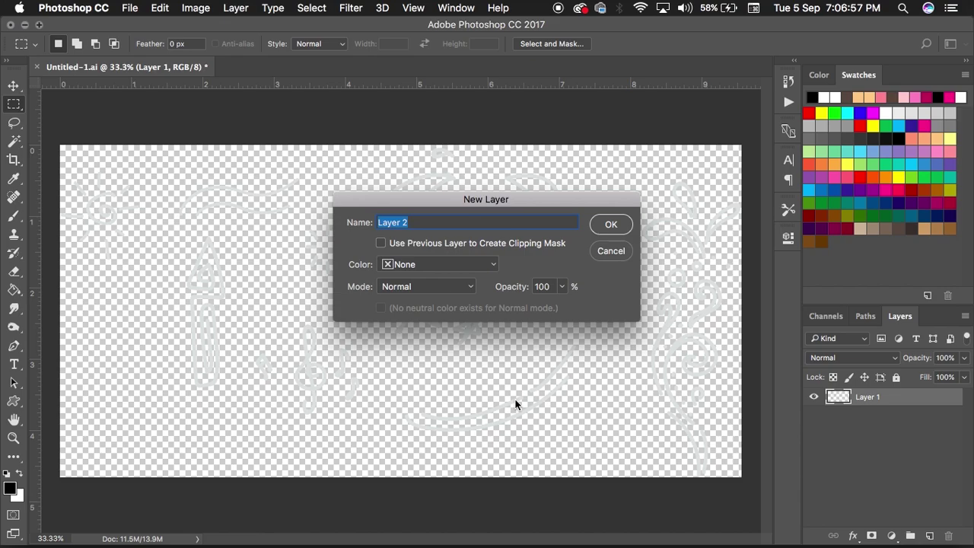
key("Return")
key("g")
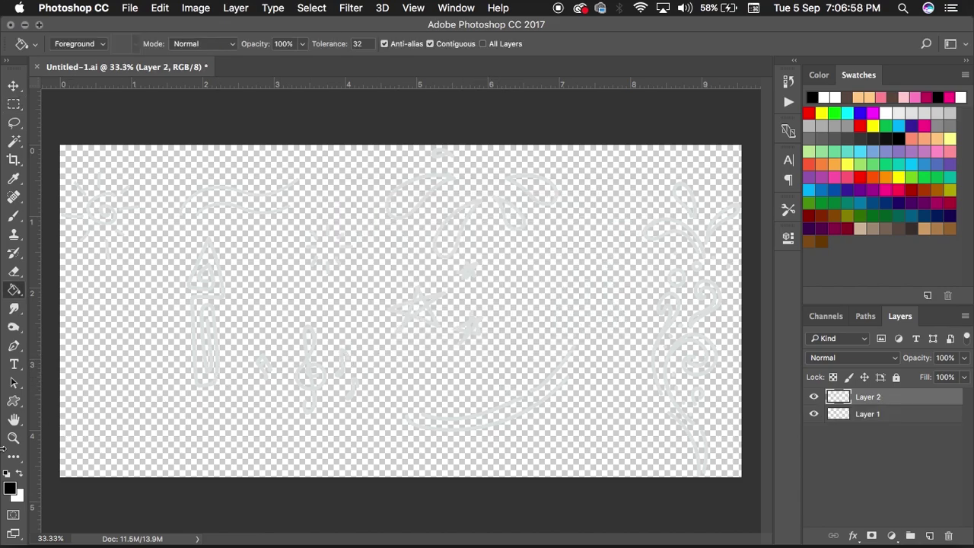
left_click(19, 473)
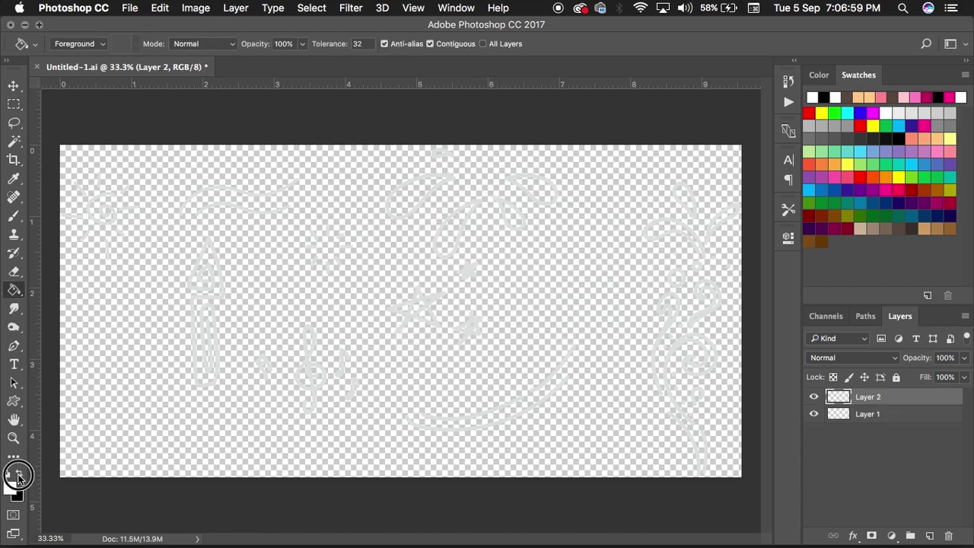
left_click(91, 461)
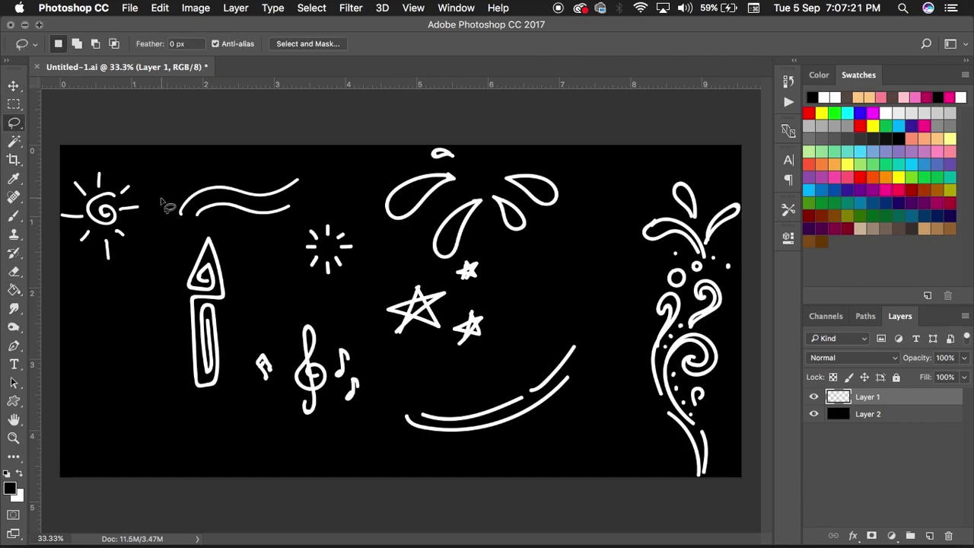
Copy the sun and the waves from Layer 1 onto their own layers
mouse_move(161, 202)
left_mouse_down()
mouse_move(152, 241)
mouse_move(159, 208)
left_mouse_up()
key("super+j")
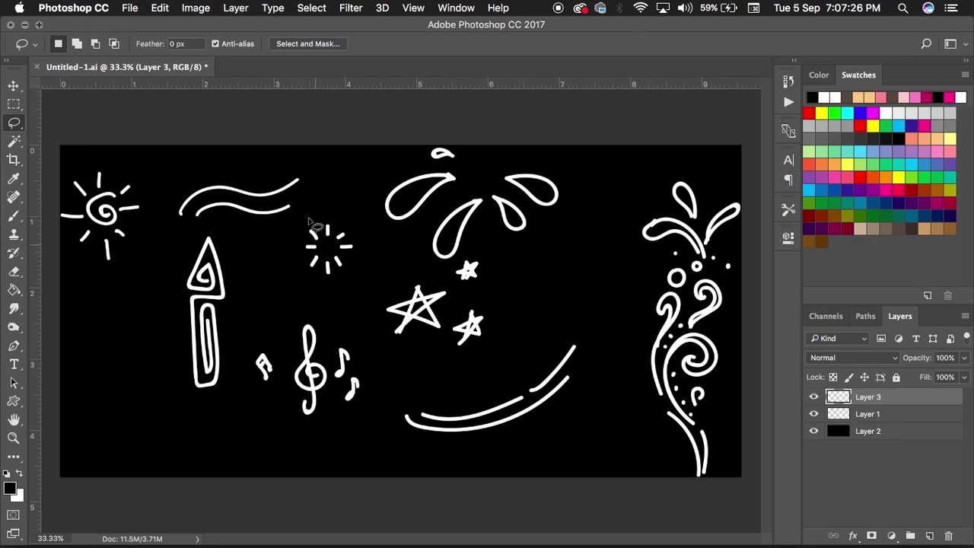
mouse_move(309, 159)
left_mouse_down()
mouse_move(233, 230)
mouse_move(271, 218)
mouse_move(330, 174)
mouse_move(318, 163)
left_mouse_up()
left_click(867, 414)
key("super+j")
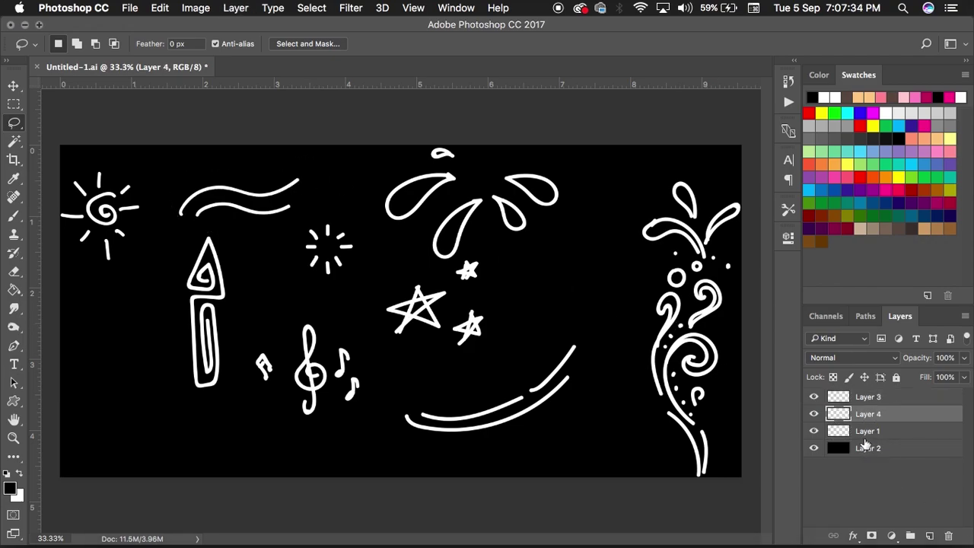
left_click(865, 431)
Copy the sparkle, candle and music notes onto separate layers
mouse_move(354, 226)
left_mouse_down()
mouse_move(366, 271)
mouse_move(356, 229)
left_mouse_up()
left_click(850, 454)
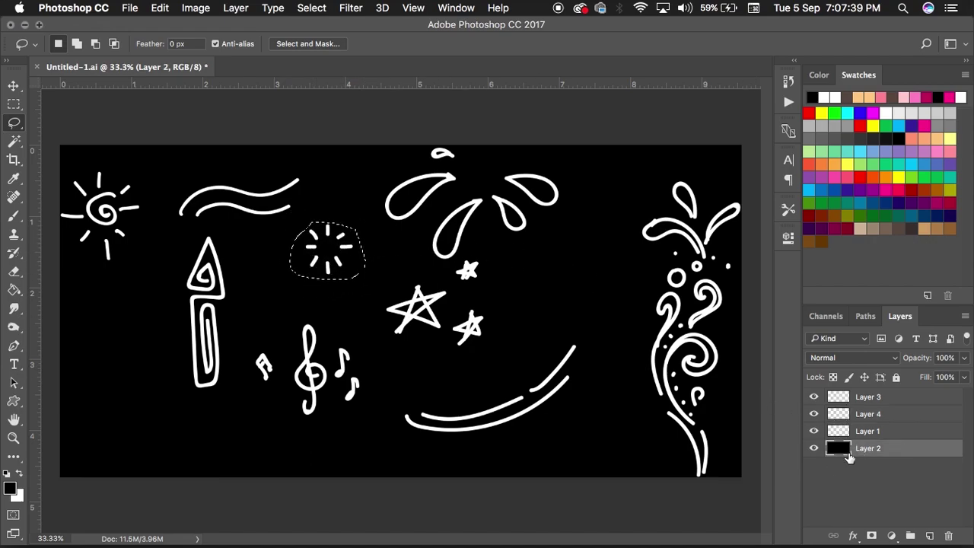
left_click(884, 431)
key("ctrl+j")
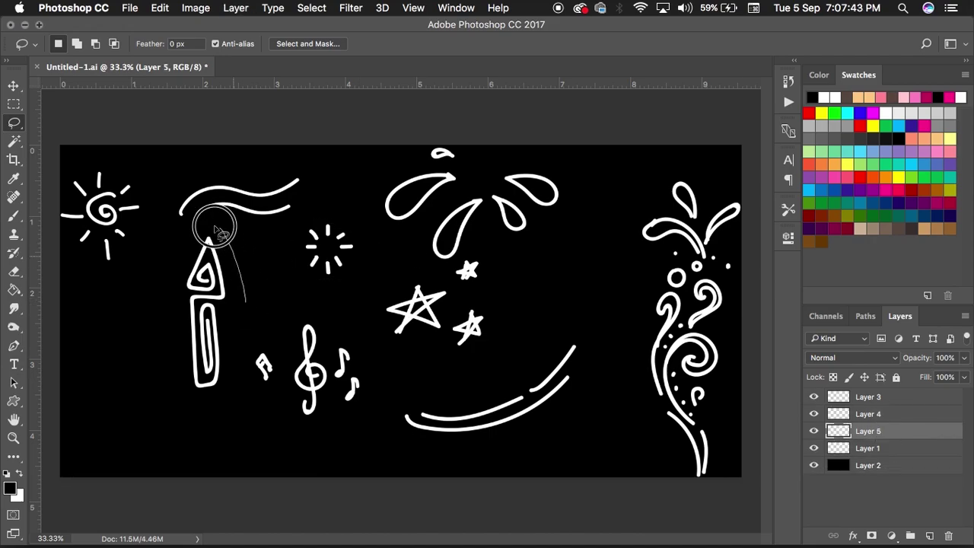
left_click_drag(220, 205, 251, 251)
left_click(837, 448)
key("ctrl+j")
left_click_drag(362, 364, 354, 413)
left_click(853, 465)
key("ctrl+j")
Copy the stars and the two curved lines onto separate layers
mouse_move(508, 268)
left_mouse_down()
mouse_move(401, 280)
mouse_move(502, 266)
left_mouse_up()
left_click(852, 482)
key("ctrl+j")
left_click_drag(563, 331, 548, 346)
left_click(852, 499)
key("ctrl+j")
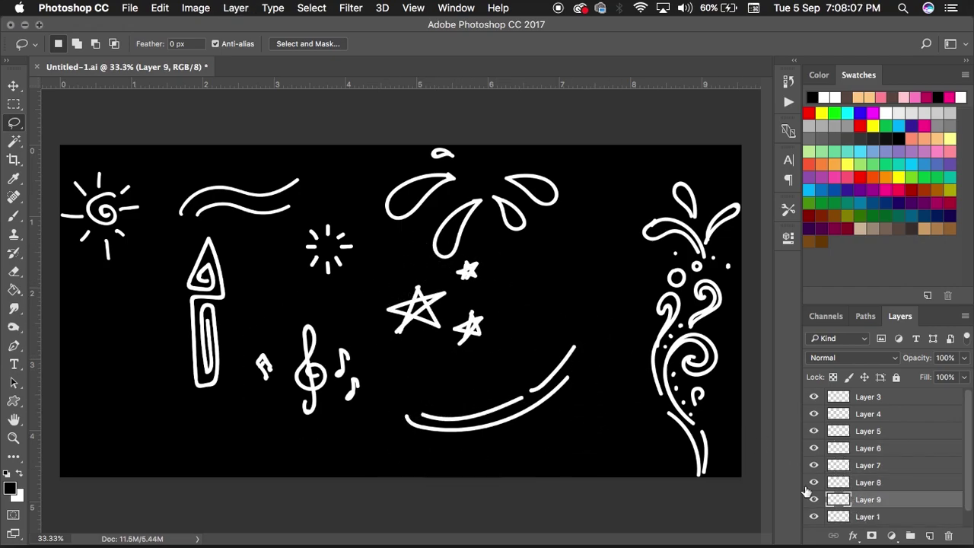
Copy the drop shapes and the right-hand swirl onto separate layers
left_click_drag(605, 206, 502, 114)
left_click(877, 517)
key("ctrl+j")
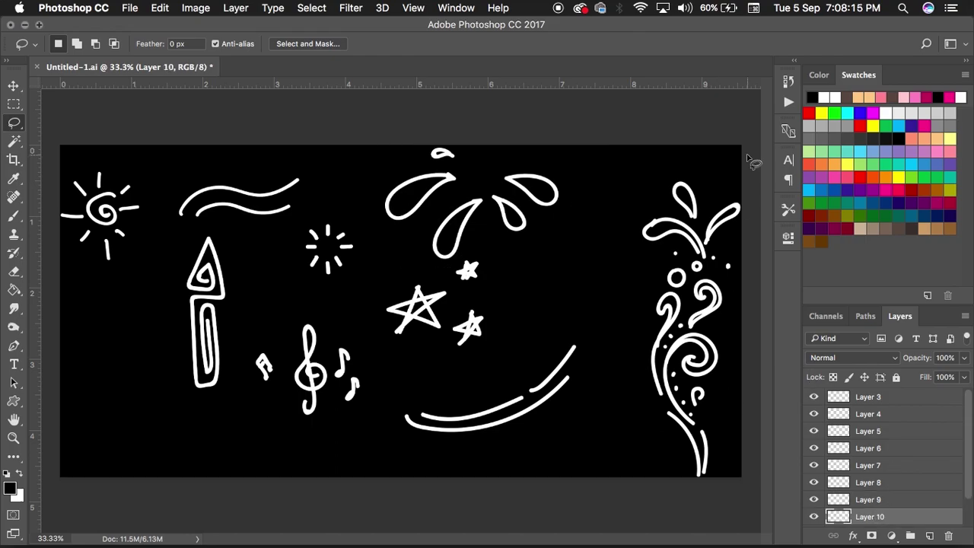
mouse_move(749, 159)
left_mouse_down()
mouse_move(739, 467)
mouse_move(792, 228)
left_mouse_up()
left_click(881, 505)
key("ctrl+j")
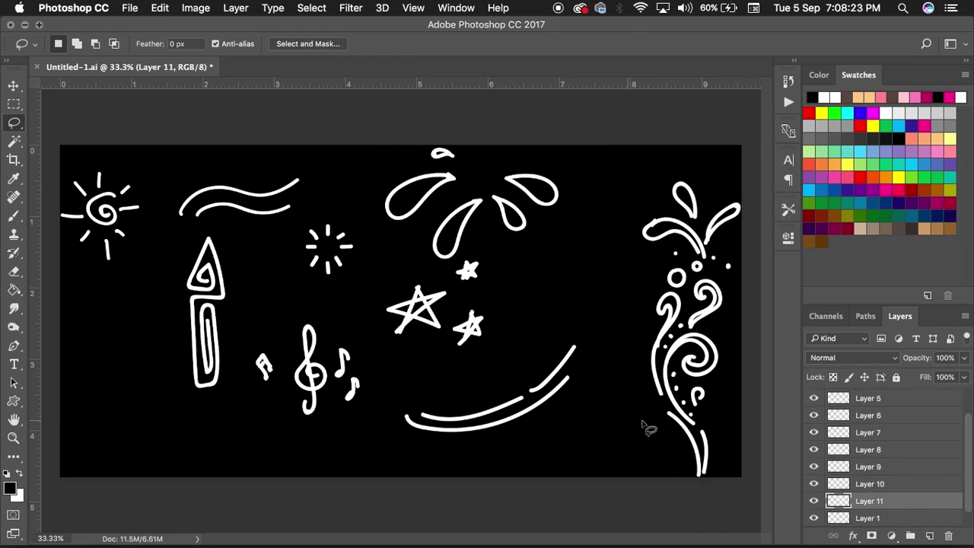
key("v")
left_click(919, 516)
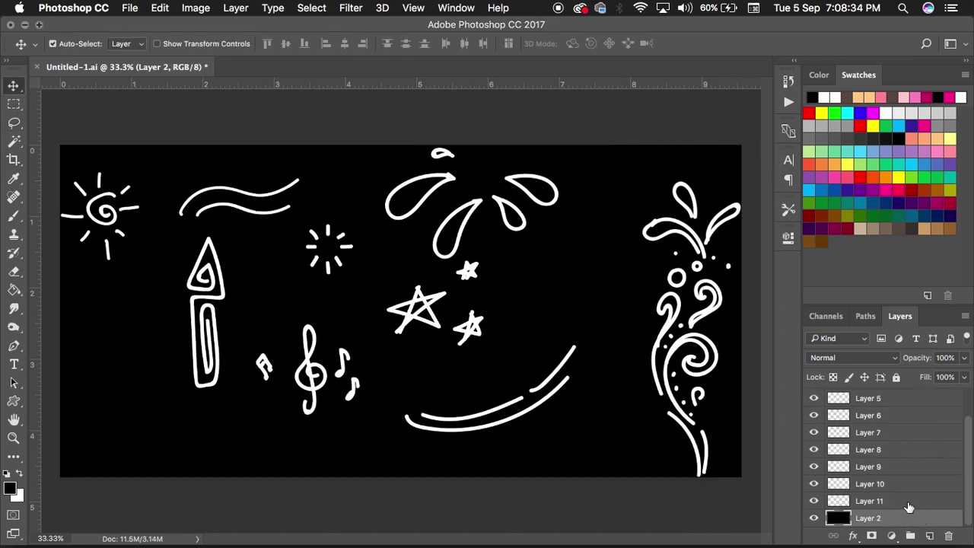
Select Layers 3–11 and align their vertical and horizontal centres
left_click(909, 502)
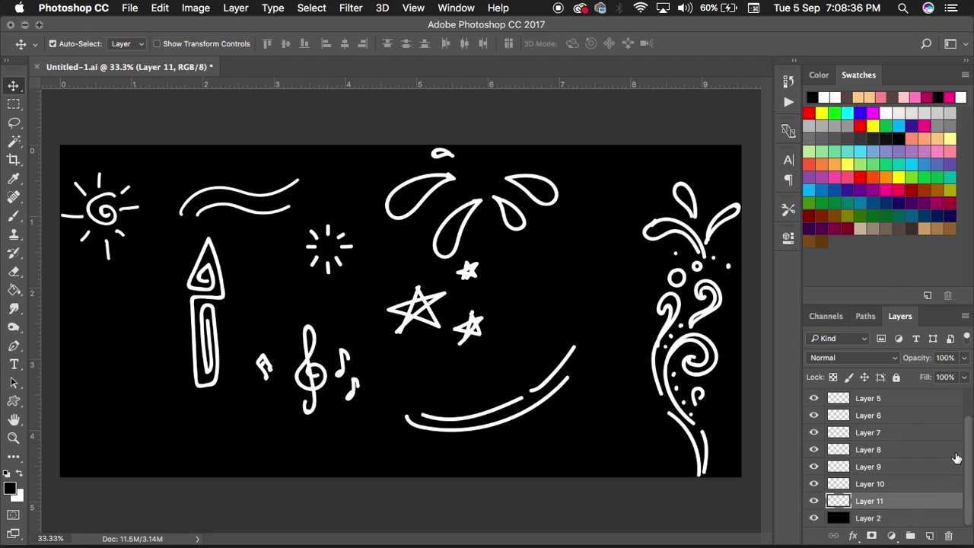
scroll(969, 426, "up", 2)
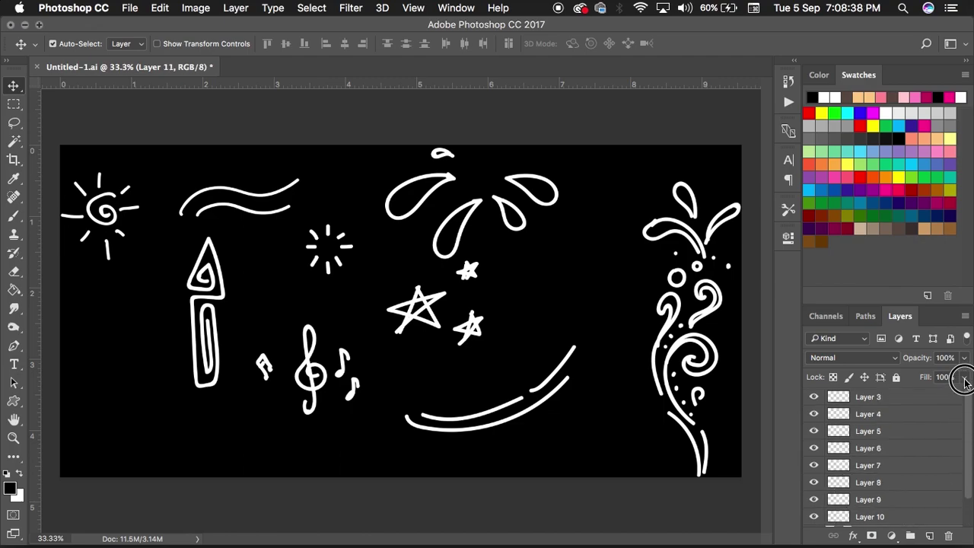
left_click(925, 400, "shift")
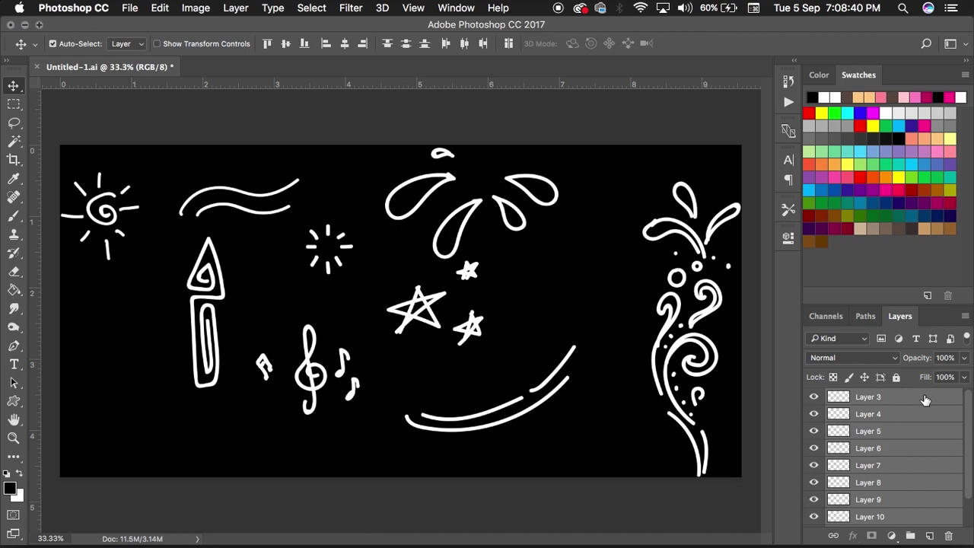
left_click(286, 44)
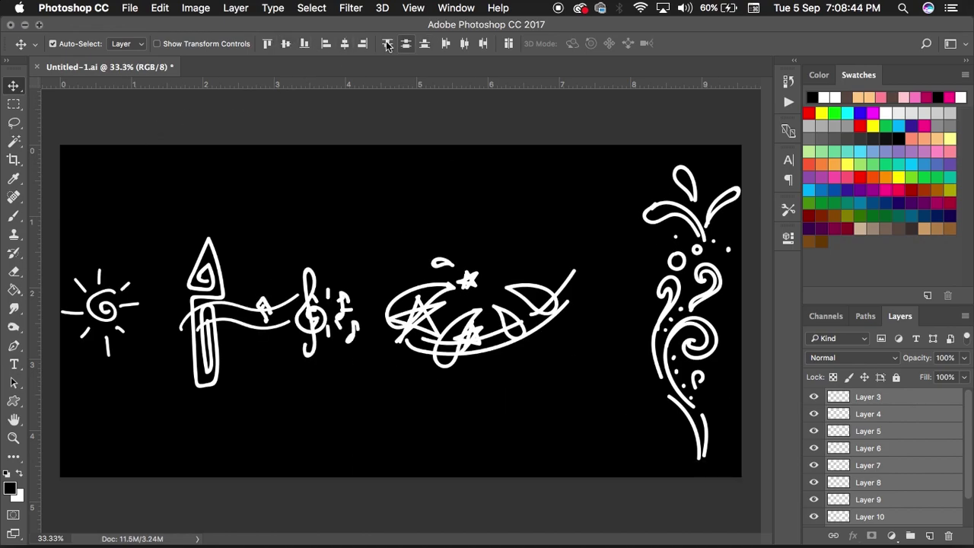
left_click(349, 44)
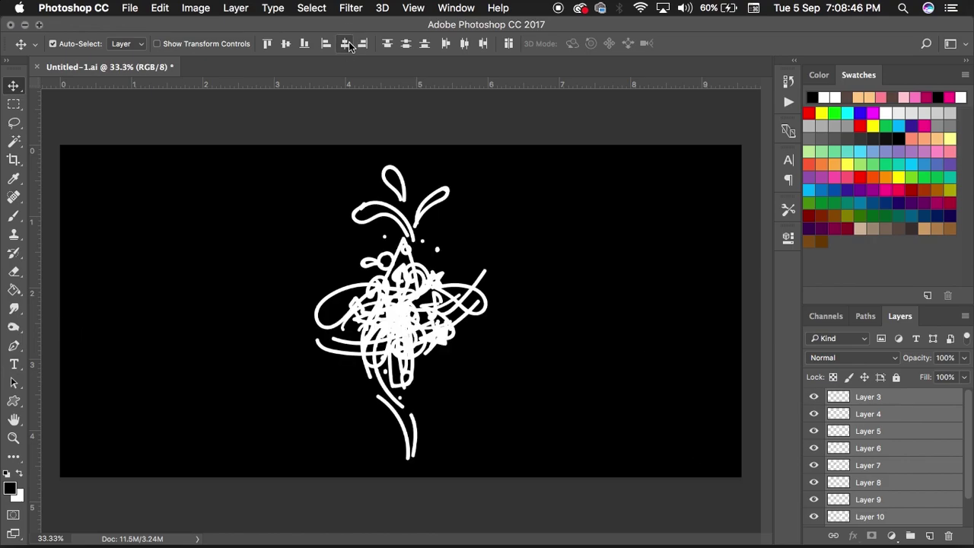
Crop the canvas to a portrait box around the doodles and delete the black layer
key("c")
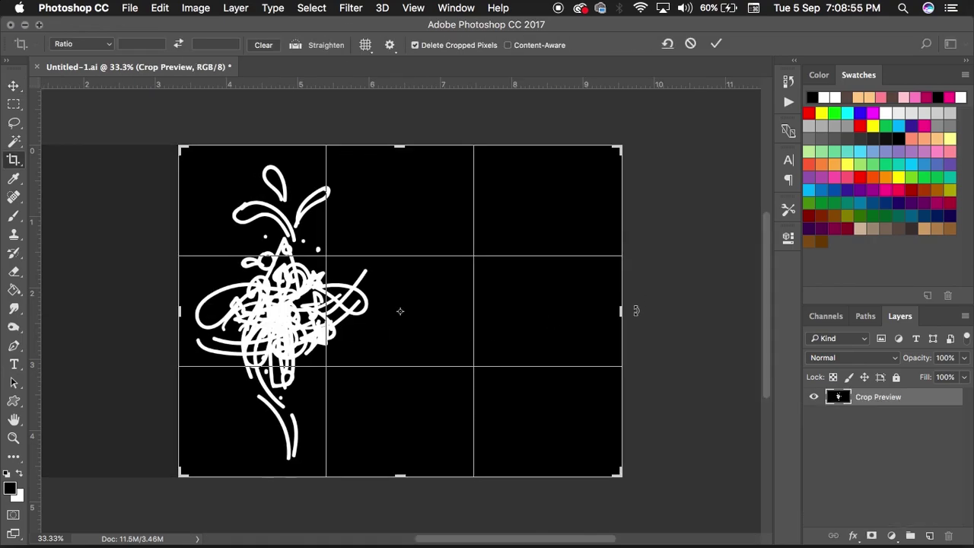
left_click_drag(625, 313, 507, 318)
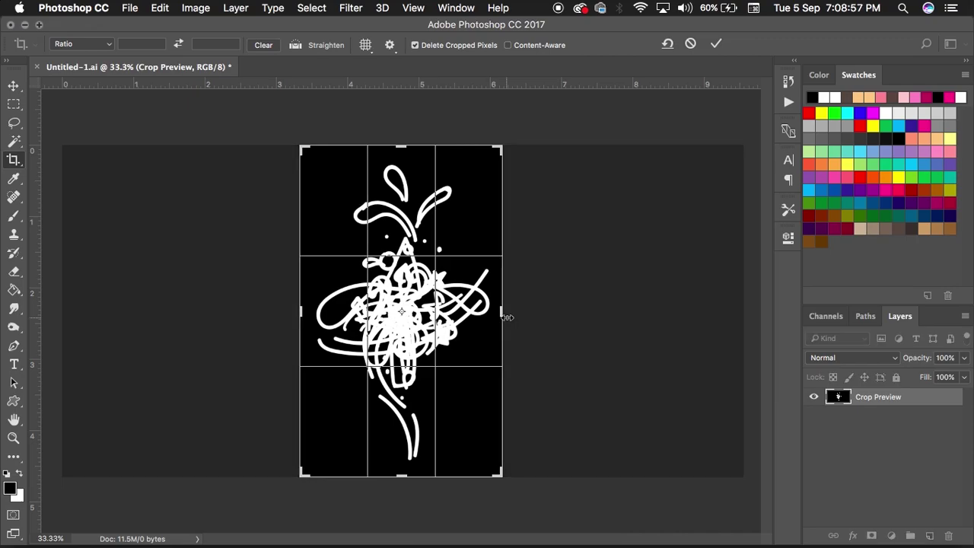
key("Return")
key("Delete")
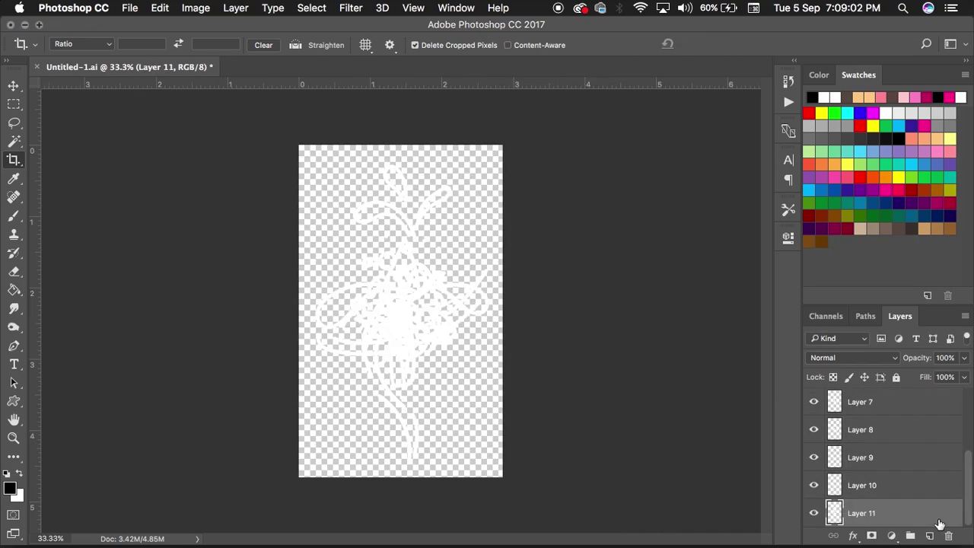
Export Layers to Files into a new Desktop folder named 'do'
left_click(131, 8)
mouse_move(145, 204)
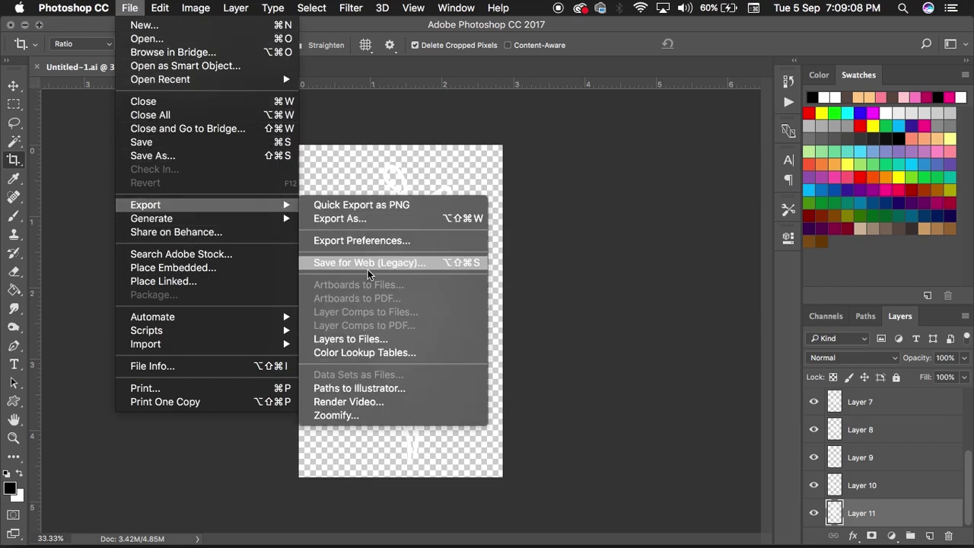
left_click(373, 340)
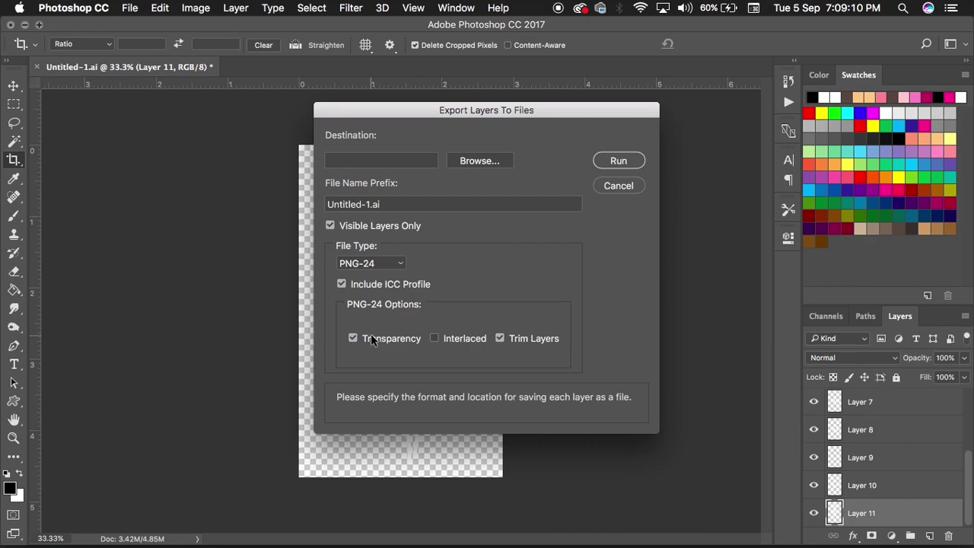
left_click(484, 160)
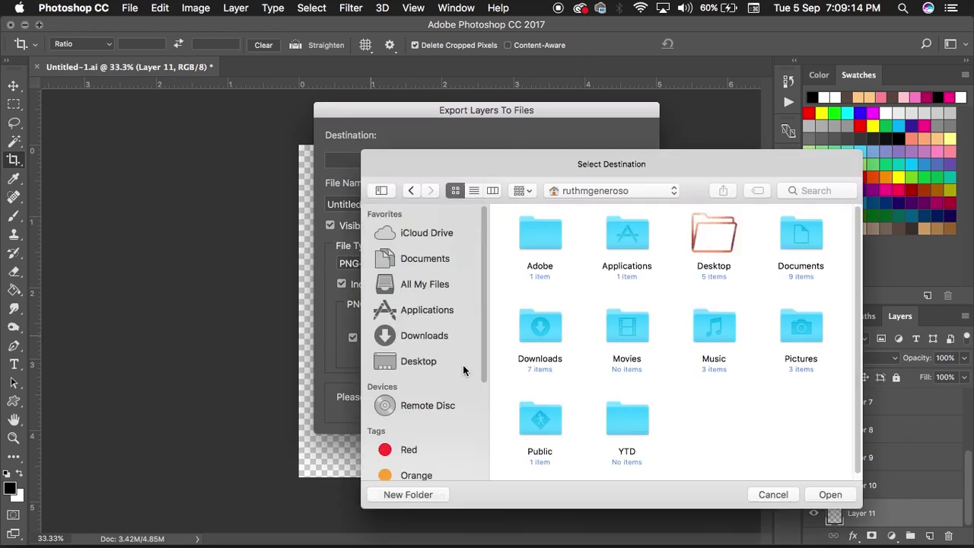
left_click(407, 369)
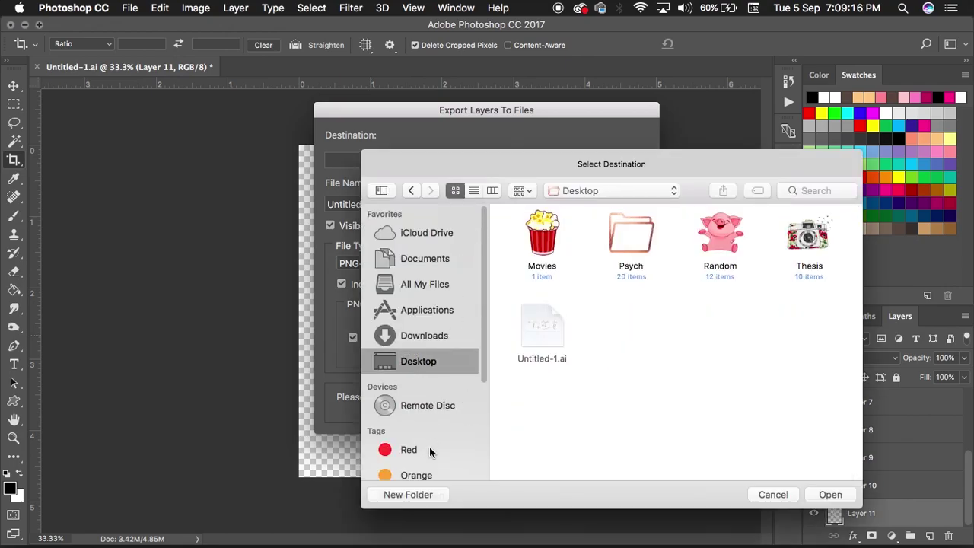
left_click(423, 494)
type("doodles")
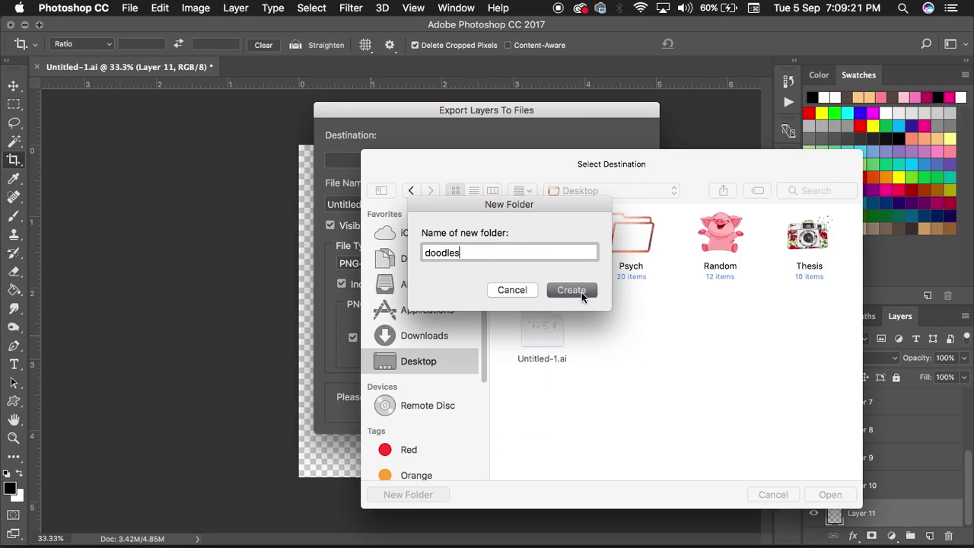
left_click(581, 292)
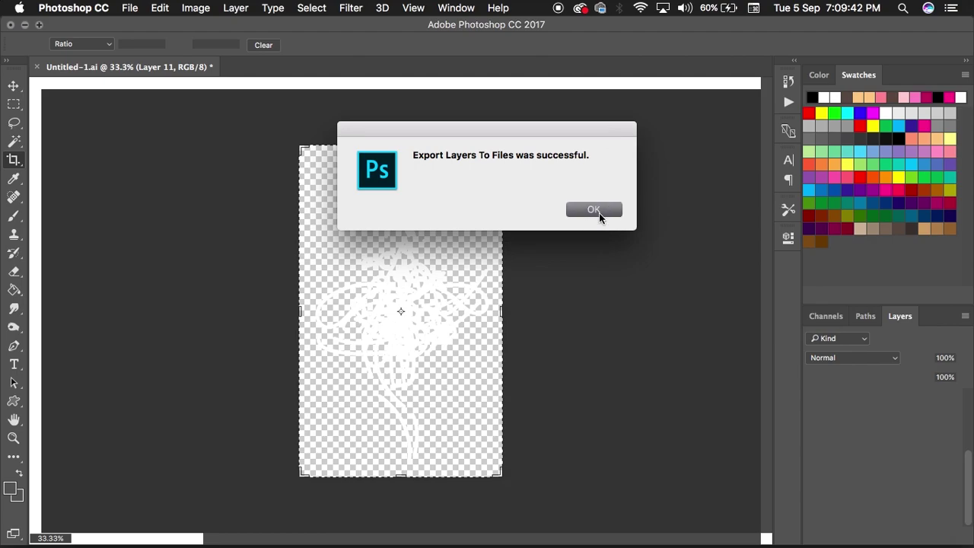
left_click(593, 210)
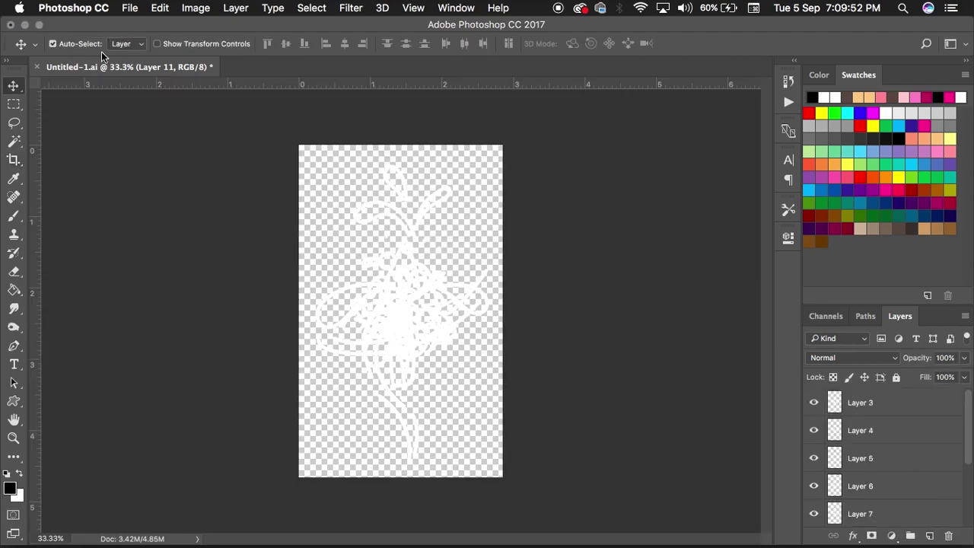
left_click(126, 8)
left_click(148, 27)
Create a new blank document and add an empty layer
left_click(826, 472)
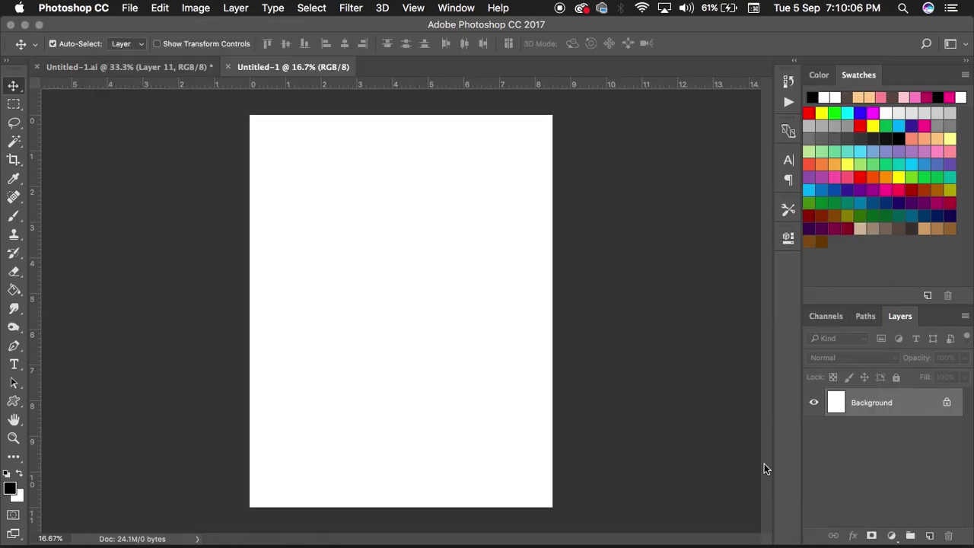
key("super+plus")
key("super+plus")
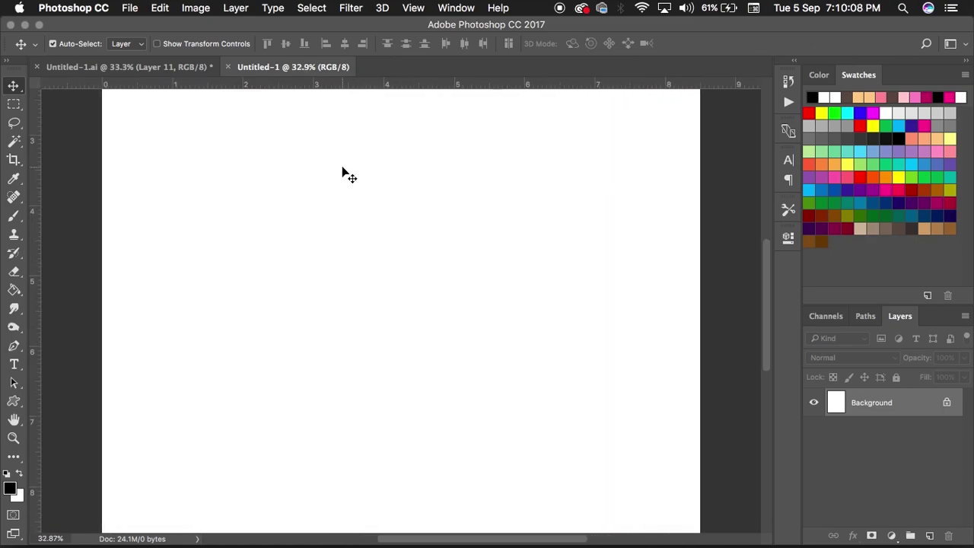
key("super+shift+n")
key("Return")
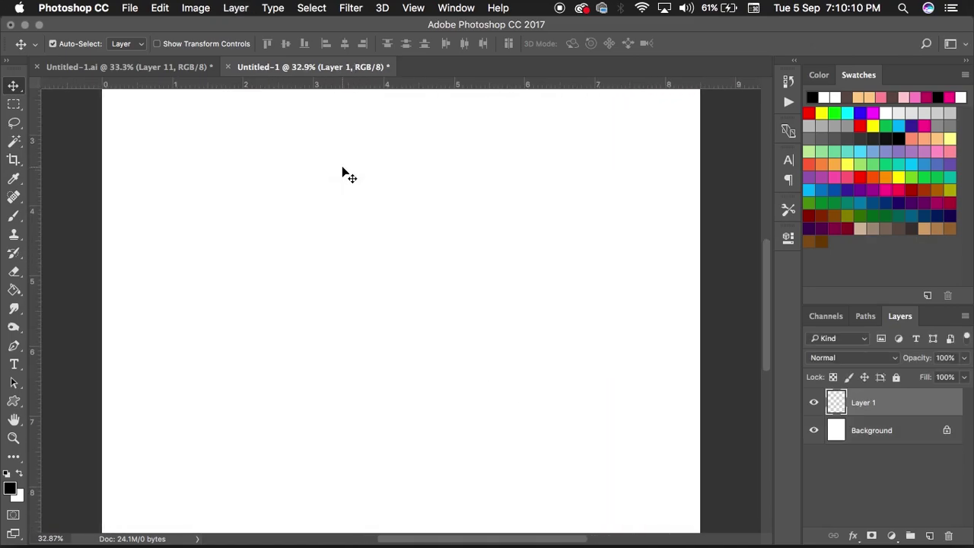
left_click_drag(333, 256, 311, 298)
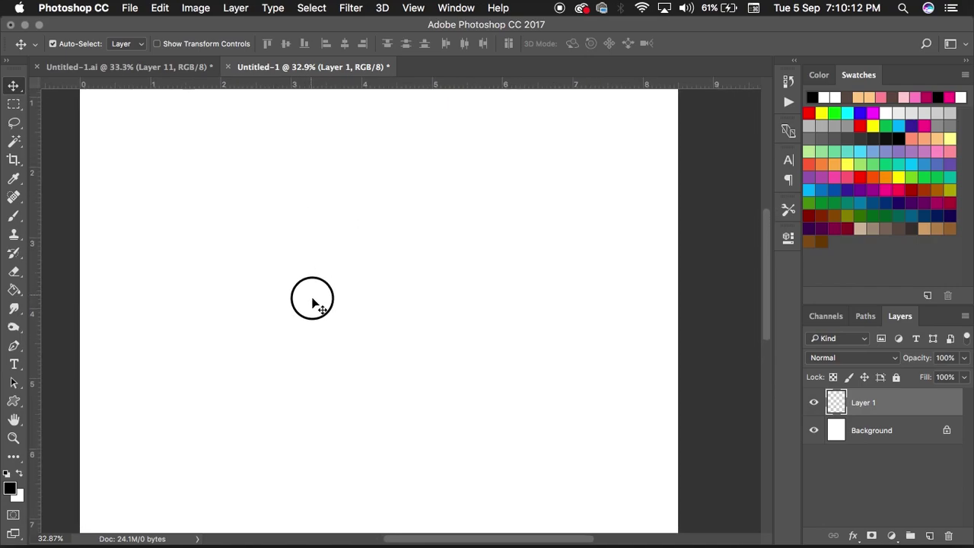
Brush-paint a spiral sun with rays around it
left_click(13, 219)
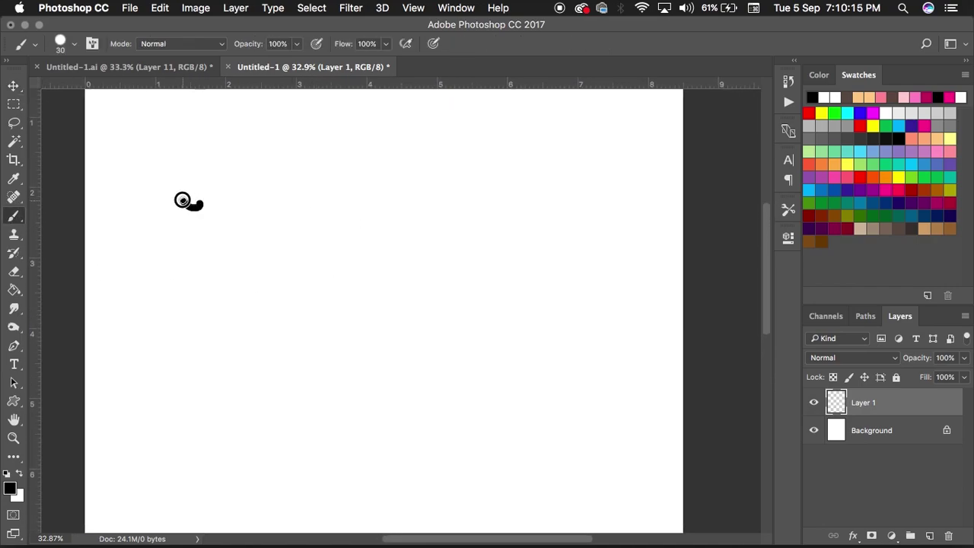
mouse_move(181, 199)
left_mouse_down()
mouse_move(170, 202)
mouse_move(216, 177)
left_mouse_up()
left_click_drag(182, 121, 187, 149)
left_click_drag(195, 249, 207, 279)
left_click_drag(226, 205, 256, 195)
left_click_drag(110, 199, 150, 206)
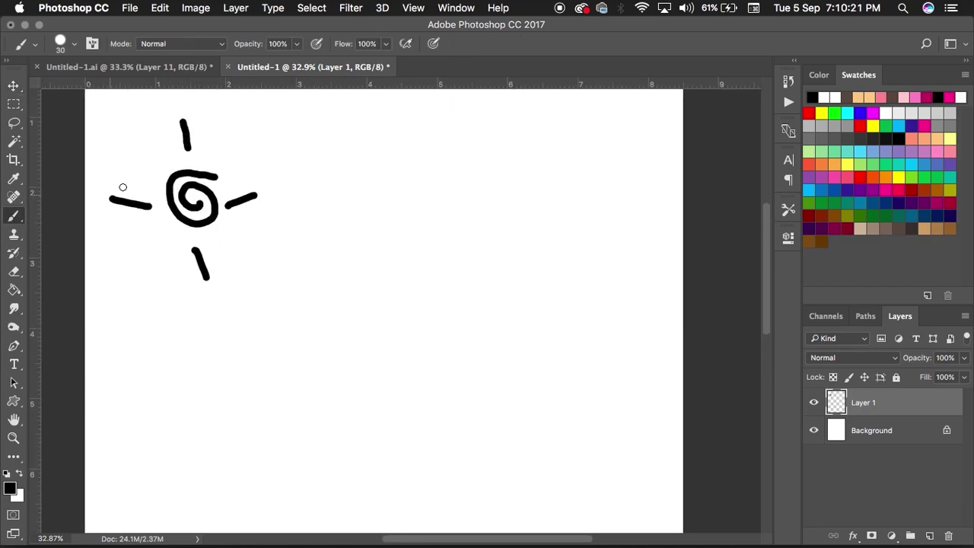
mouse_move(138, 143)
left_mouse_down()
mouse_move(174, 169)
mouse_move(156, 159)
left_mouse_up()
key("super+z")
key("super+z")
left_click_drag(250, 142, 229, 157)
left_click_drag(221, 229, 248, 247)
Paint a treble clef and two wavy lines to the right of the sun
mouse_move(419, 211)
left_mouse_down()
mouse_move(373, 251)
mouse_move(296, 263)
mouse_move(322, 330)
mouse_move(312, 318)
left_mouse_up()
left_click_drag(411, 221, 598, 175)
left_click_drag(438, 235, 600, 207)
mouse_move(457, 261)
left_mouse_down()
mouse_move(498, 266)
mouse_move(592, 243)
left_mouse_up()
key("super+0")
left_click(16, 106)
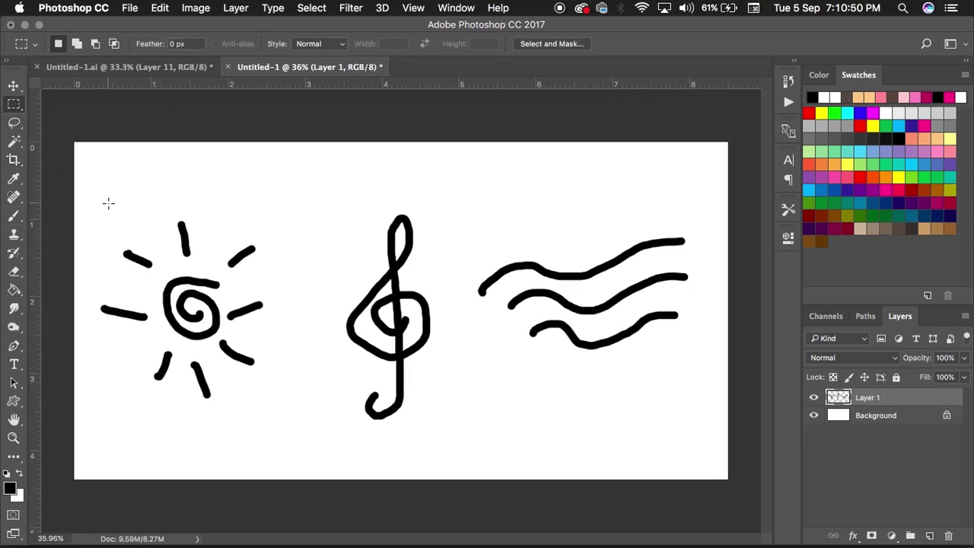
Fill the Background layer with black
key("Delete")
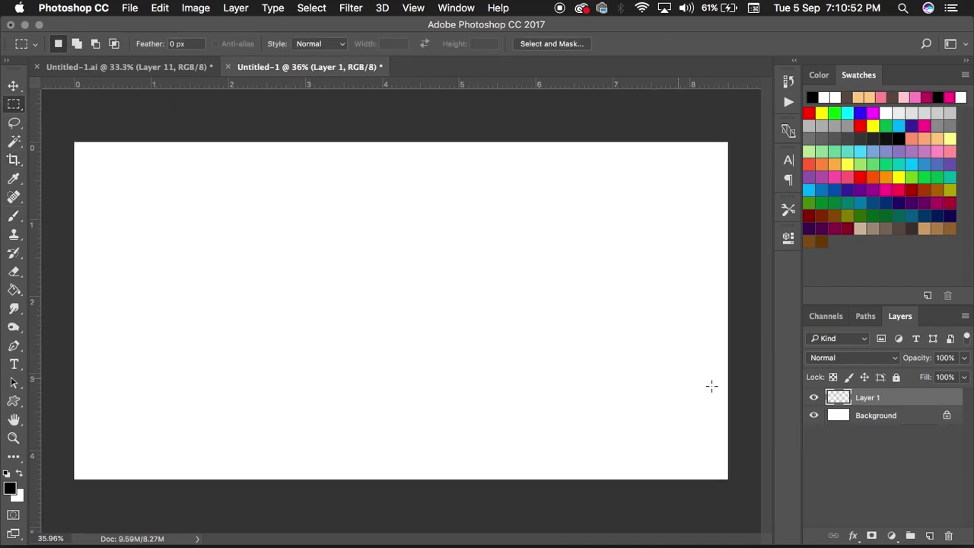
left_click(841, 423)
key("g")
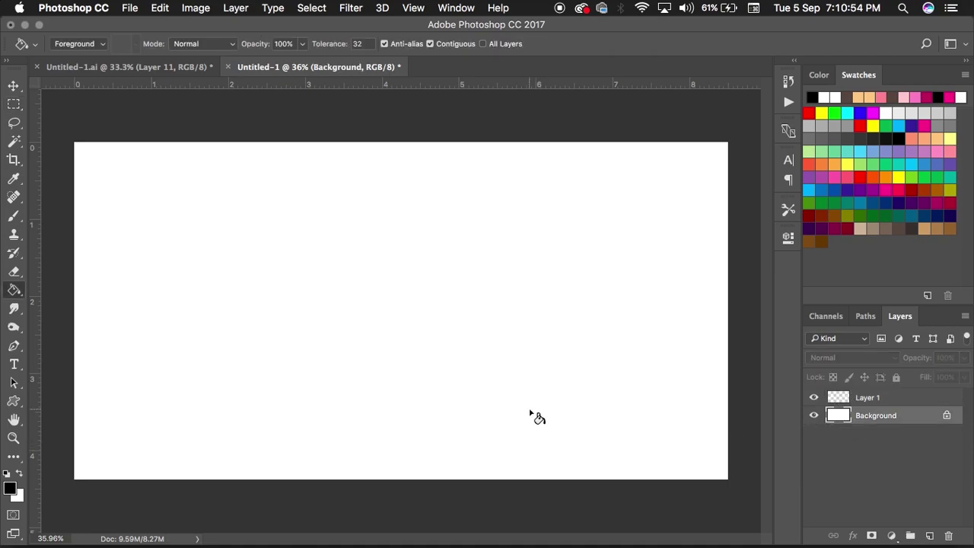
left_click(532, 416)
left_click(874, 399)
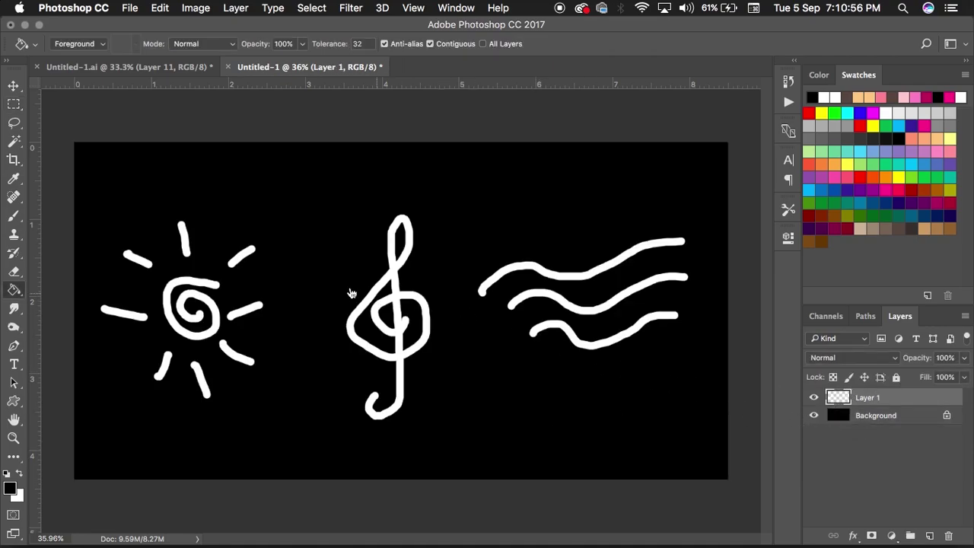
Cut the sun and the treble clef onto their own layers
left_click(13, 103)
left_click_drag(89, 198, 278, 428)
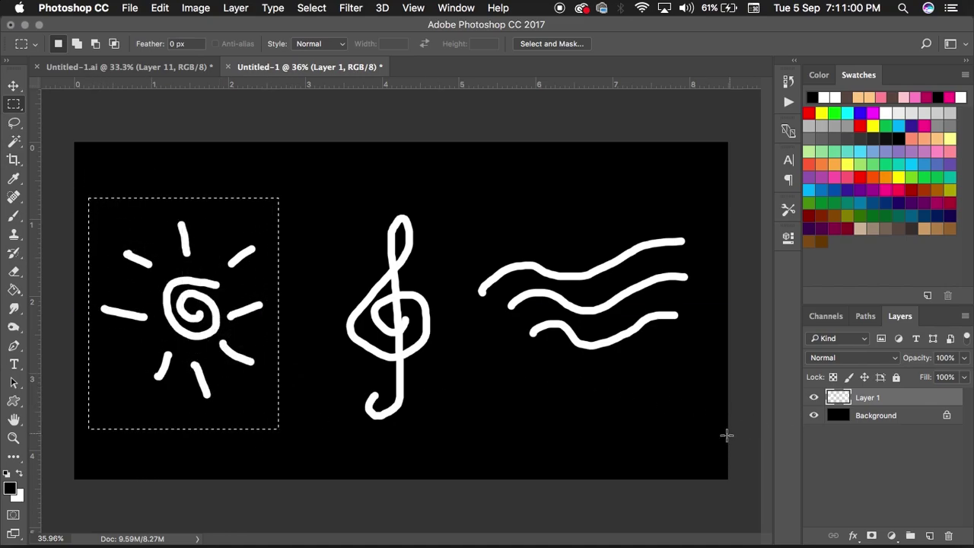
key("super+j")
left_click(848, 417)
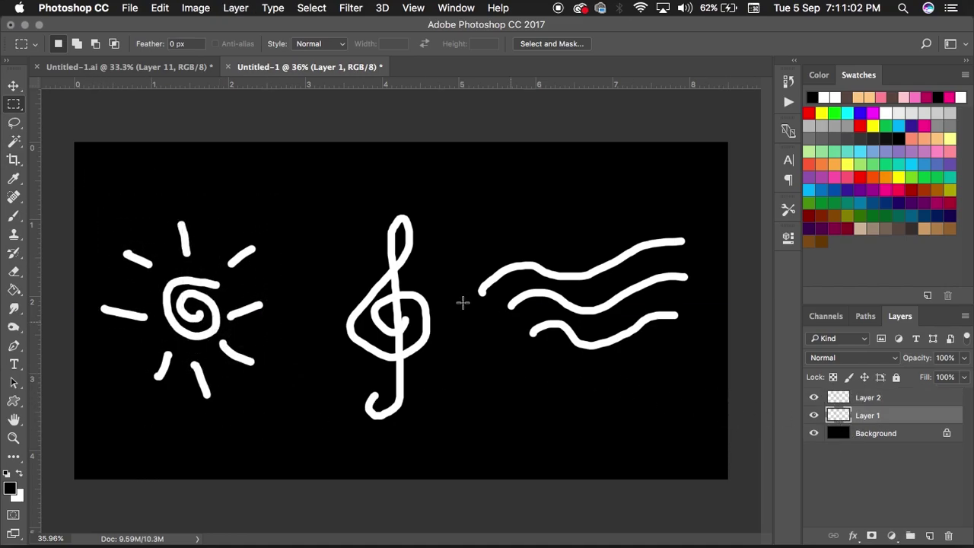
left_click_drag(323, 168, 449, 439)
key("super+j")
key("super+j")
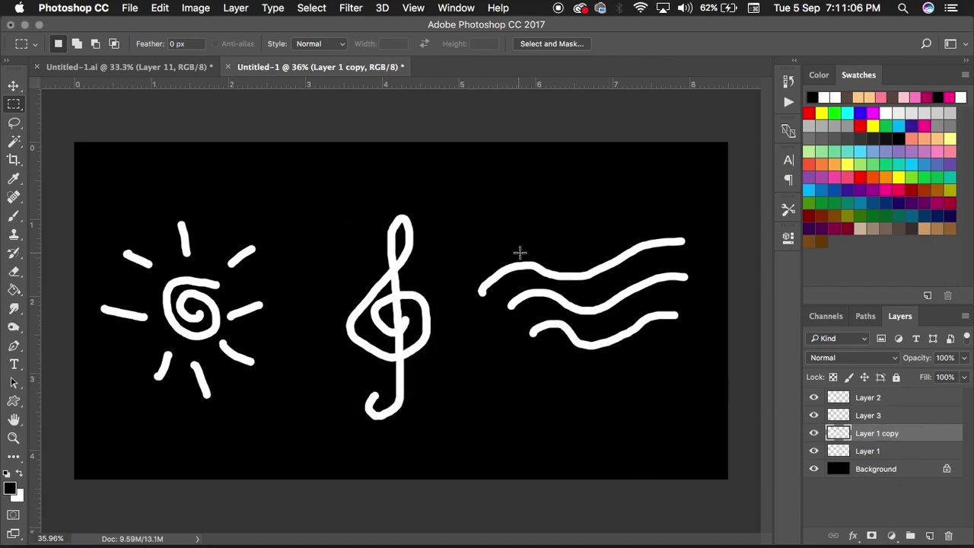
key("super+z")
Cut the waves to their own layer, delete empty Layer 1, and select Layers 2–4
left_click_drag(462, 222, 697, 385)
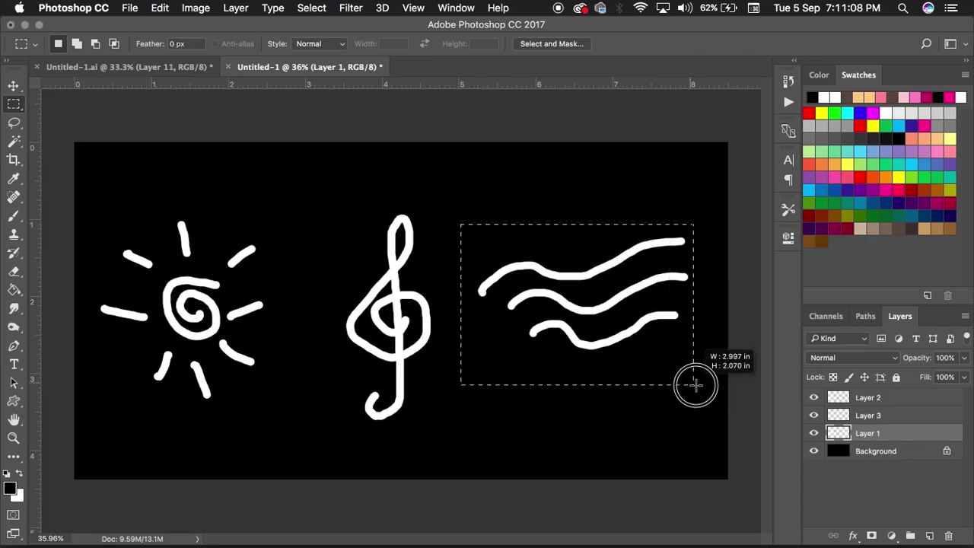
key("super+j")
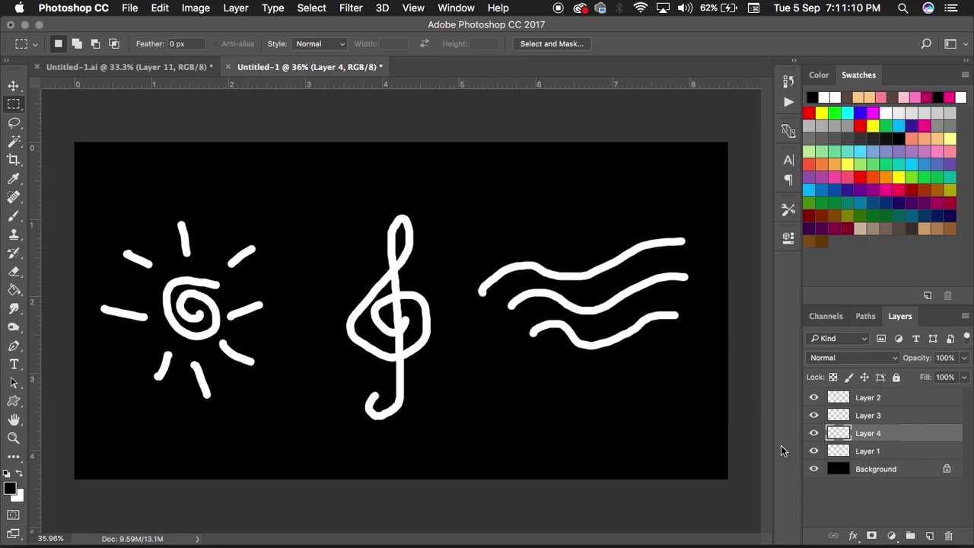
left_click(857, 453)
key("BackSpace")
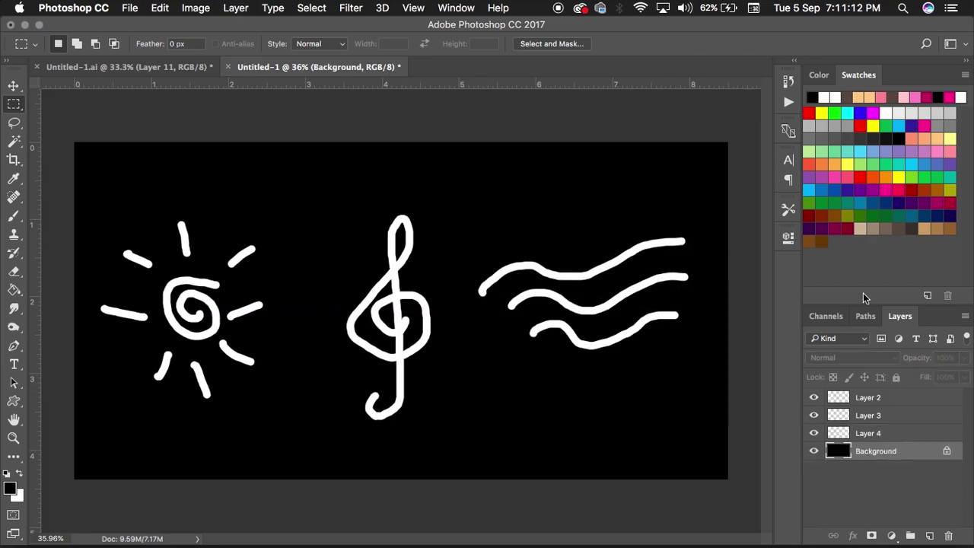
left_click(871, 435)
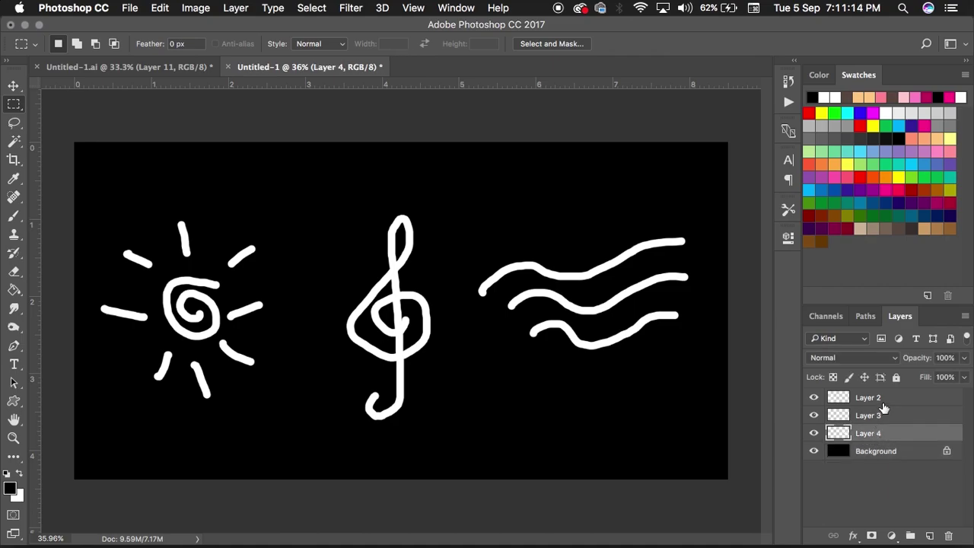
left_click(881, 404, "shift")
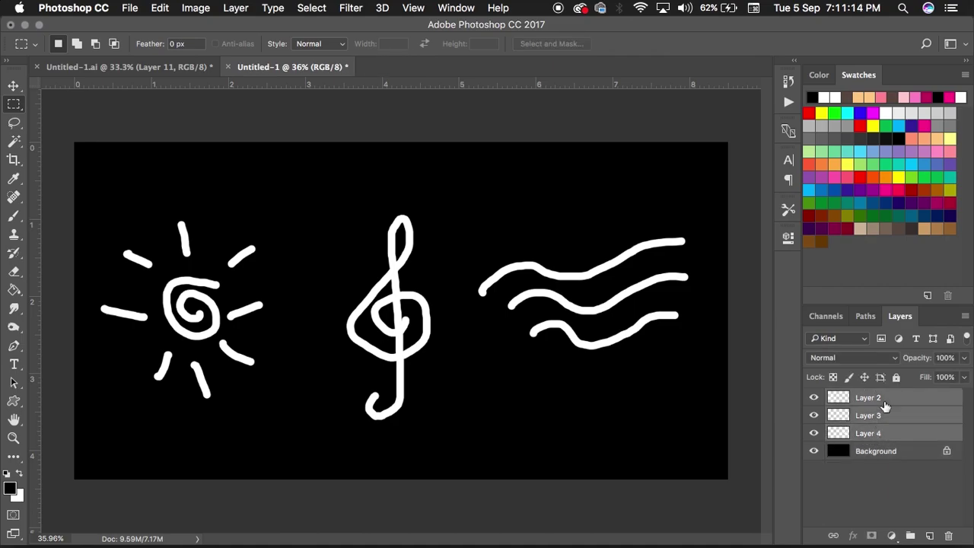
Align the three doodle layers on their vertical and horizontal centres with the Move tool
left_click(14, 85)
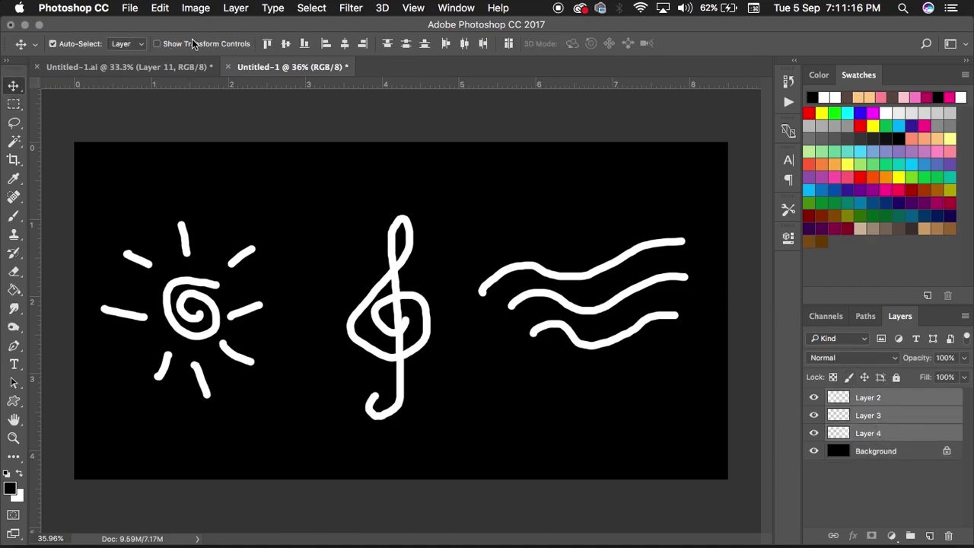
left_click(286, 44)
left_click(343, 44)
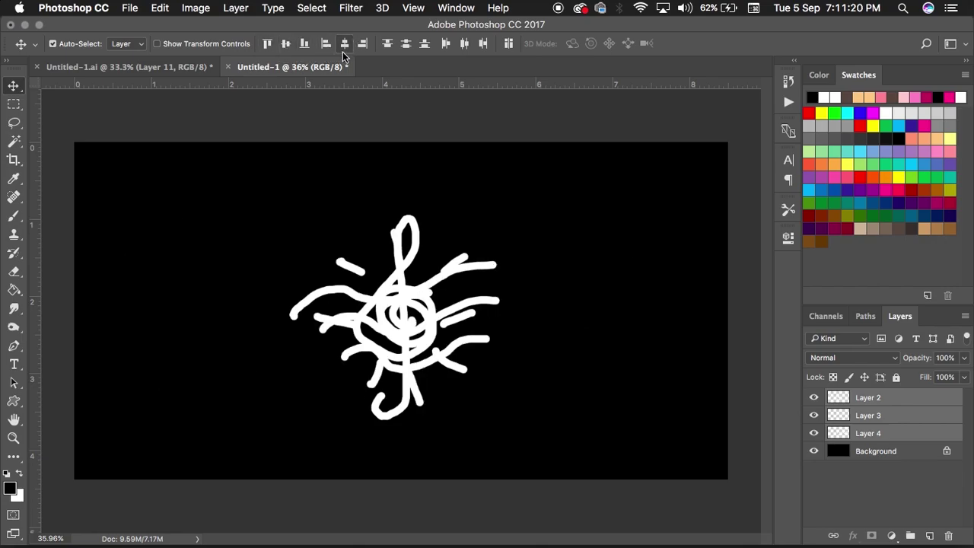
Crop the canvas tightly around the doodles and delete the black Background layer
left_click(14, 159)
left_click_drag(76, 309, 176, 310)
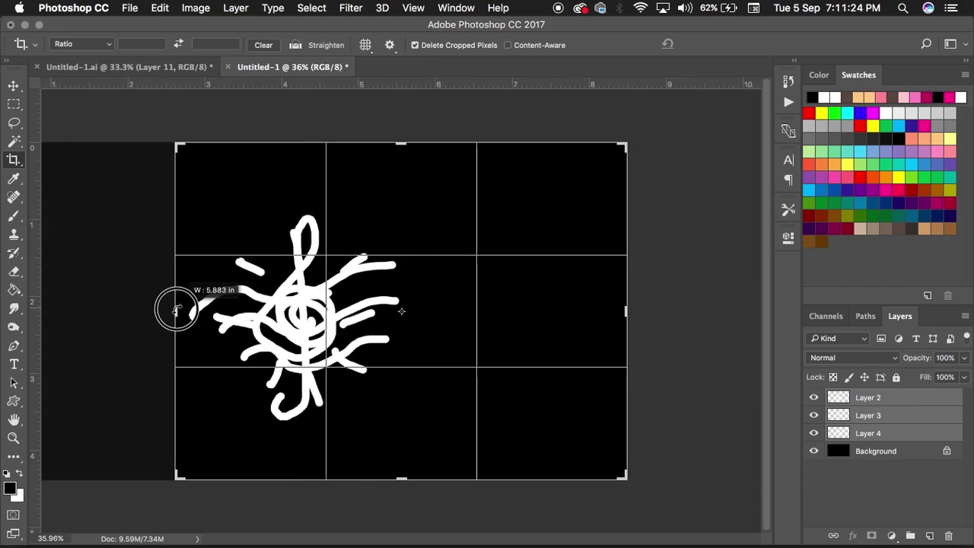
mouse_move(626, 310)
left_mouse_down()
mouse_move(583, 304)
mouse_move(537, 314)
left_mouse_up()
left_click_drag(405, 143, 405, 189)
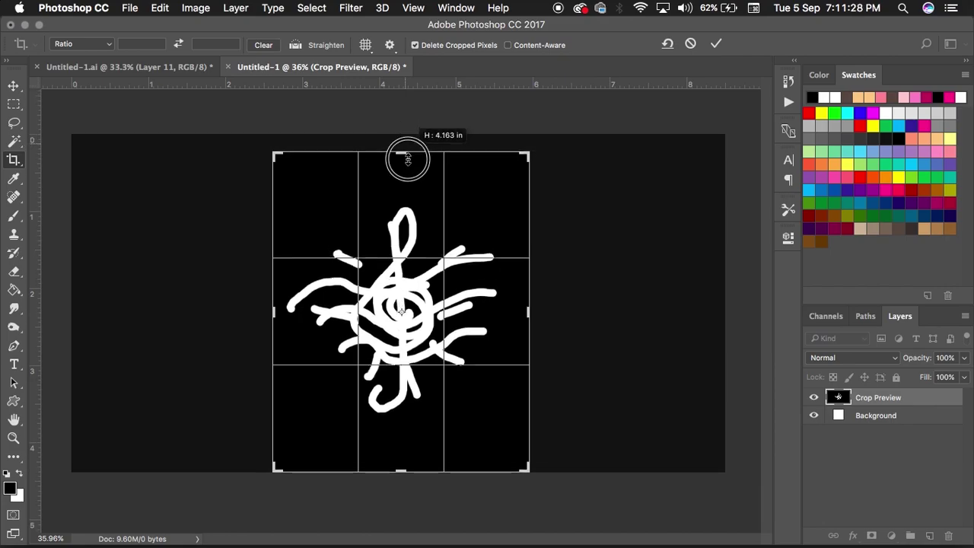
mouse_move(411, 461)
left_mouse_down()
mouse_move(406, 452)
mouse_move(400, 459)
mouse_move(400, 443)
left_mouse_up()
left_click(715, 43)
left_click(909, 487)
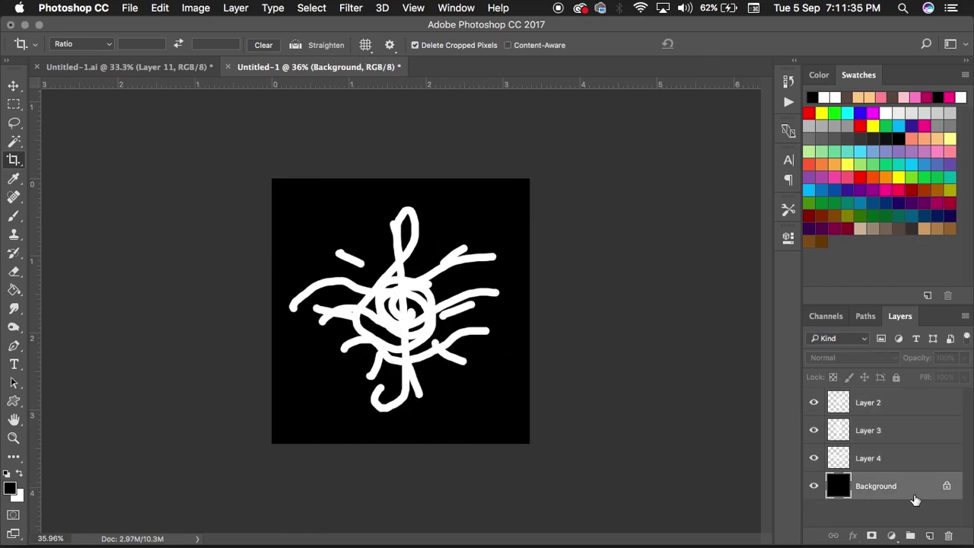
key("Delete")
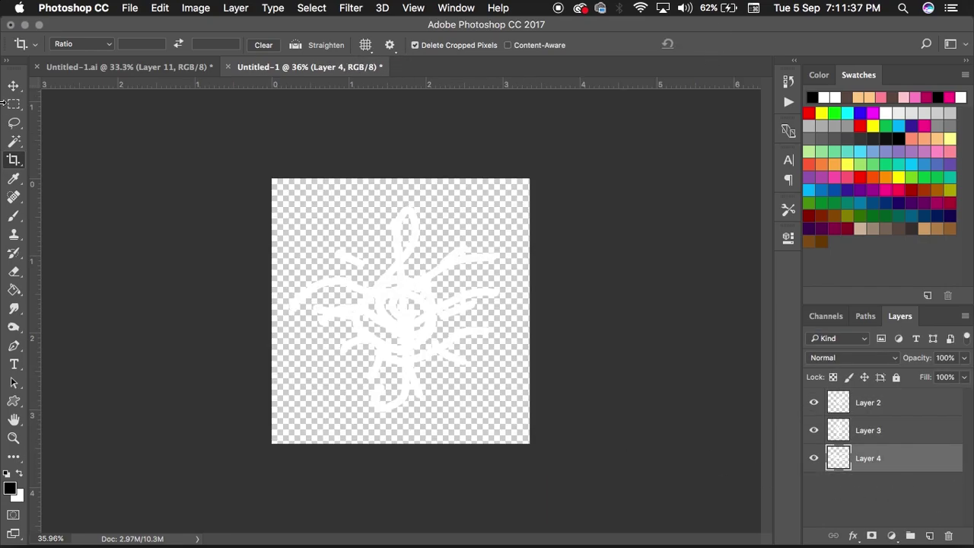
Export each layer as a separate PNG via Layers to Files into a new Desktop 'doodles' folder
left_click(127, 8)
mouse_move(146, 205)
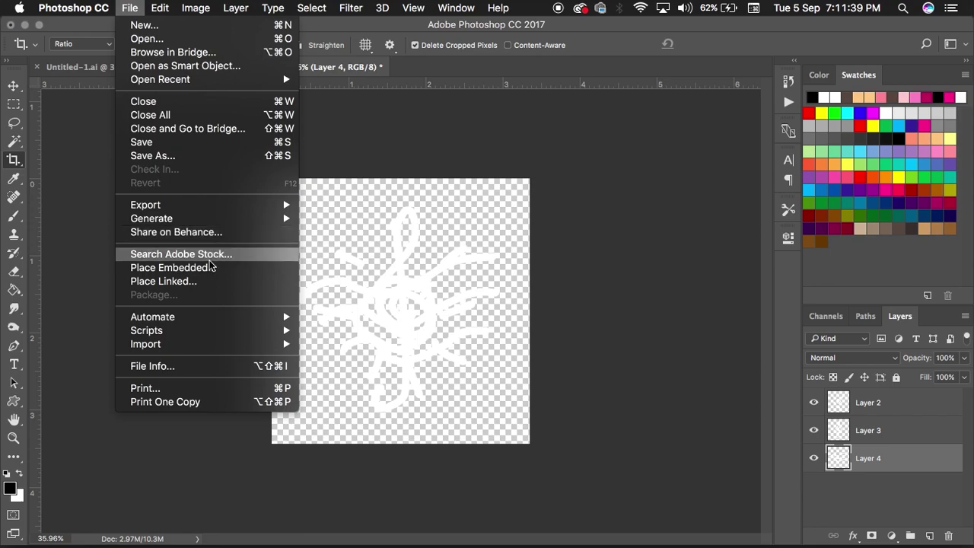
left_click(400, 337)
left_click(479, 161)
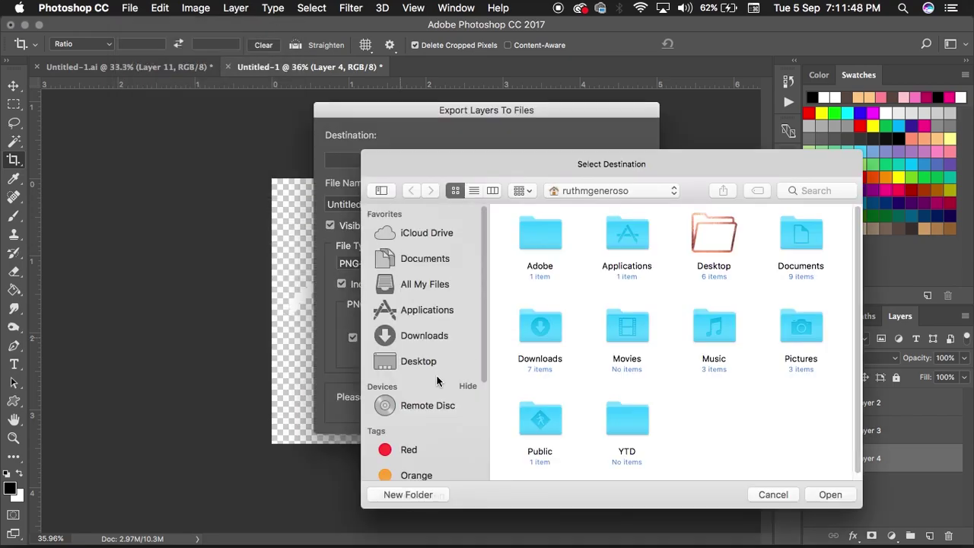
left_click(403, 363)
left_click(431, 493)
type("dooodle")
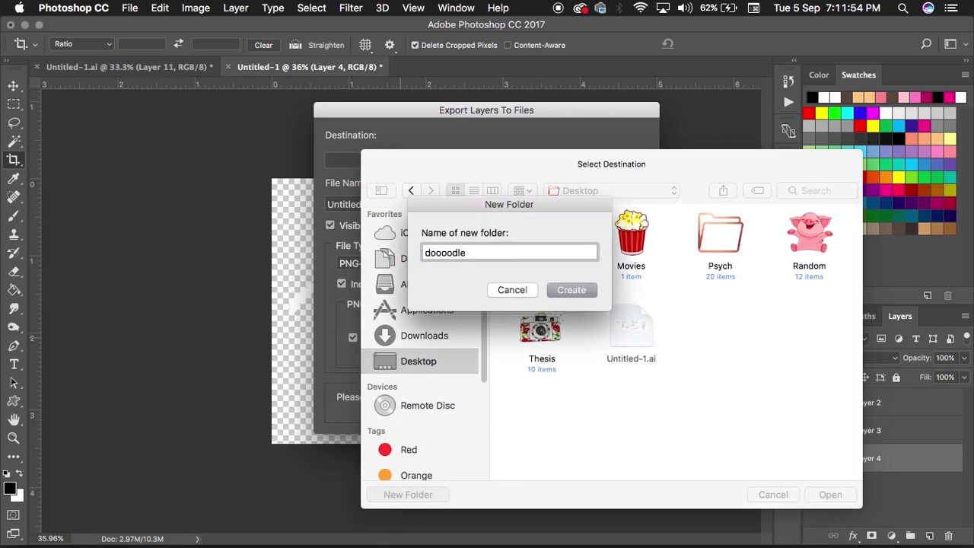
key("Return")
left_click(832, 494)
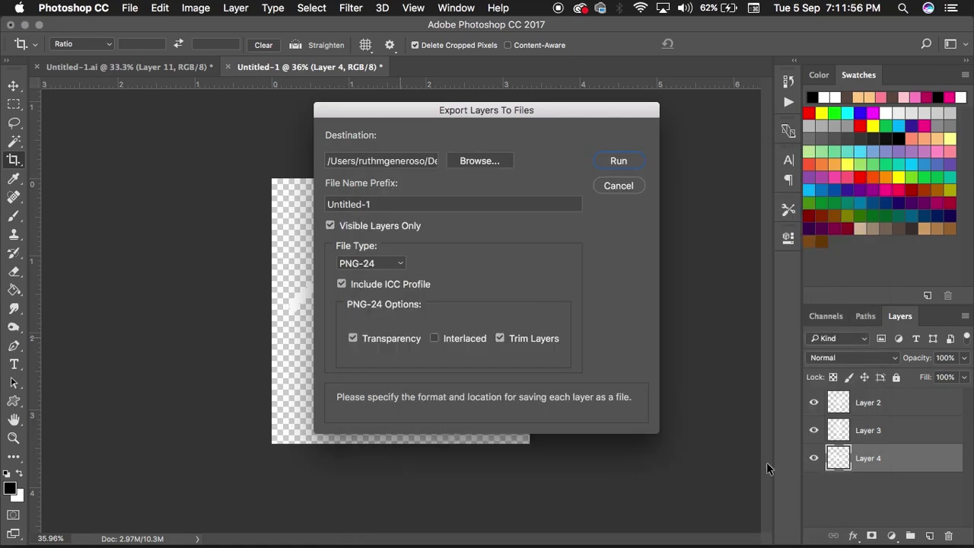
left_click(623, 161)
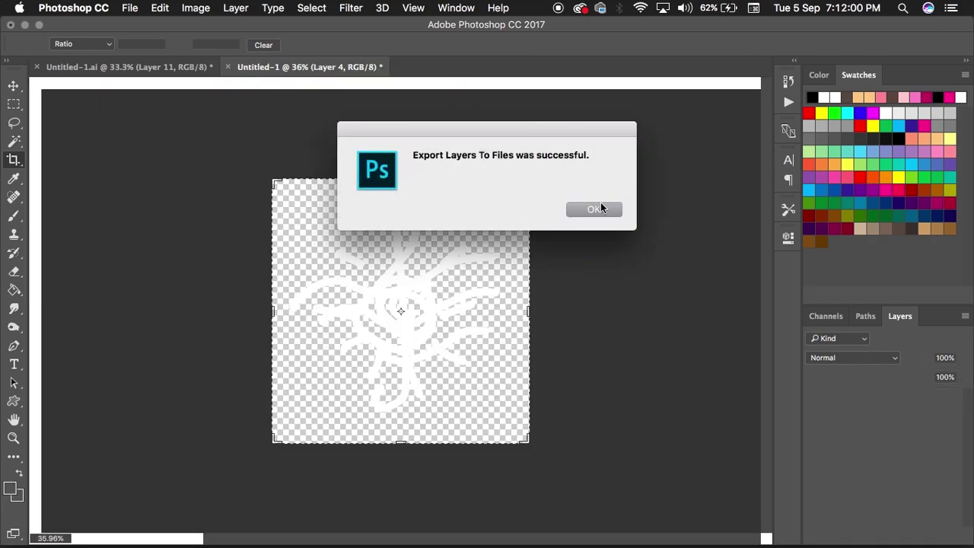
Open the doodles folder in Finder and Quick Look through all nine exported PNGs
left_click(601, 204)
key("super+h")
double_click(943, 43)
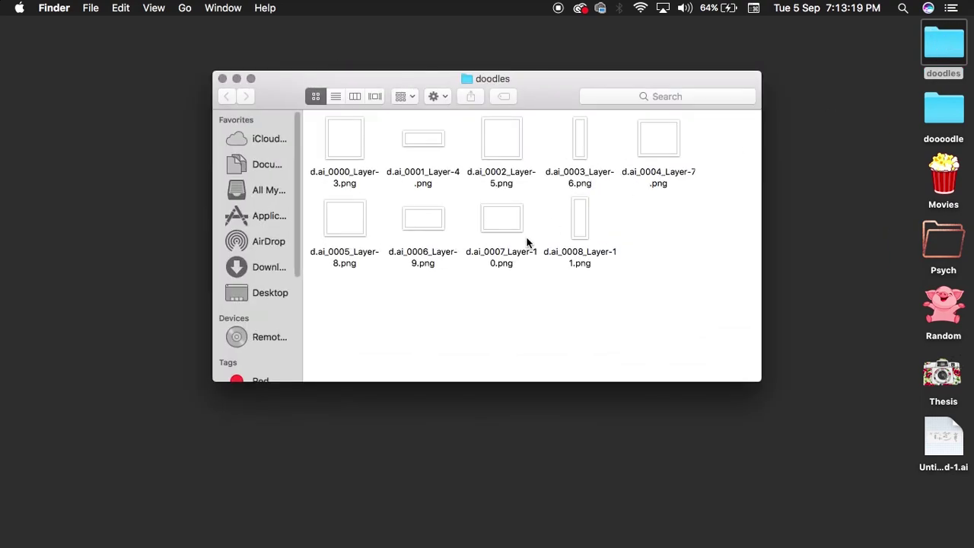
left_click(499, 223)
key("super+a")
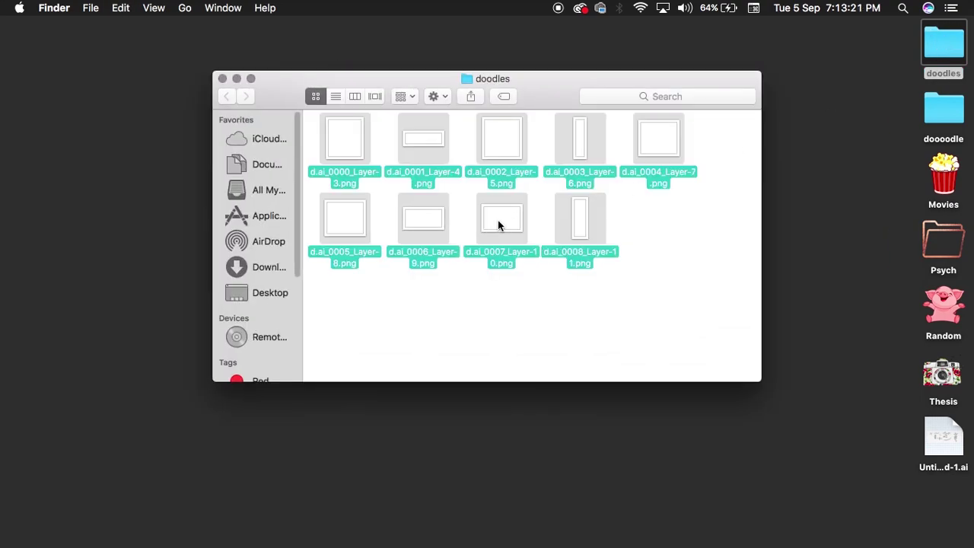
key("alt+space")
key("Right")
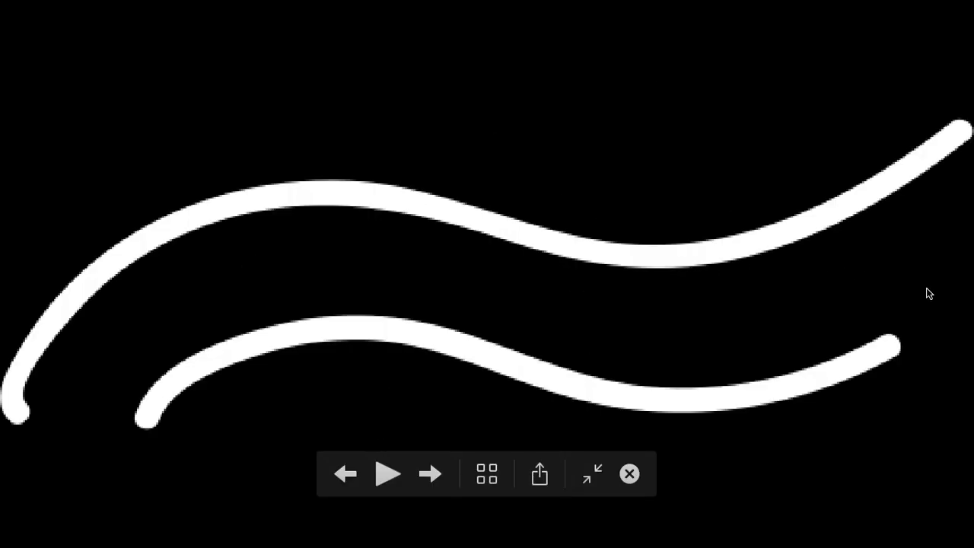